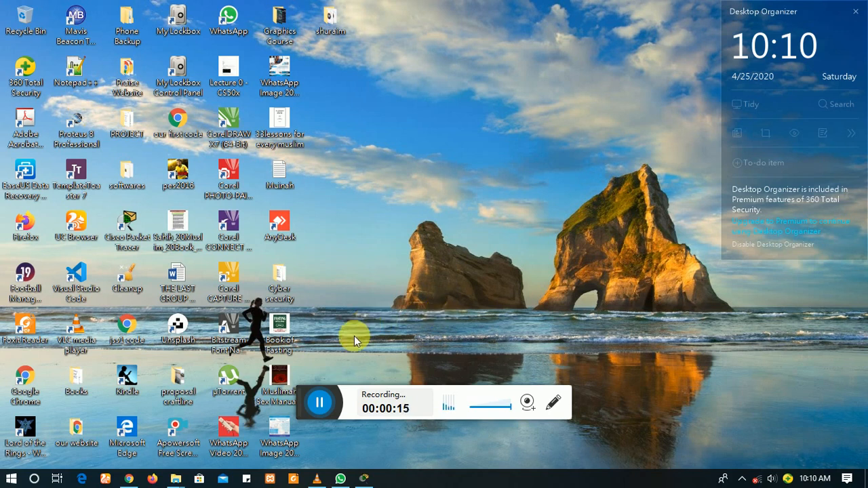
# Step: Bring the maximized Cisco Packet Tracer window to the front from the taskbar
pyautogui.moveTo(345, 480)
pyautogui.moveTo(307, 410); pyautogui.dragTo(591, 452)
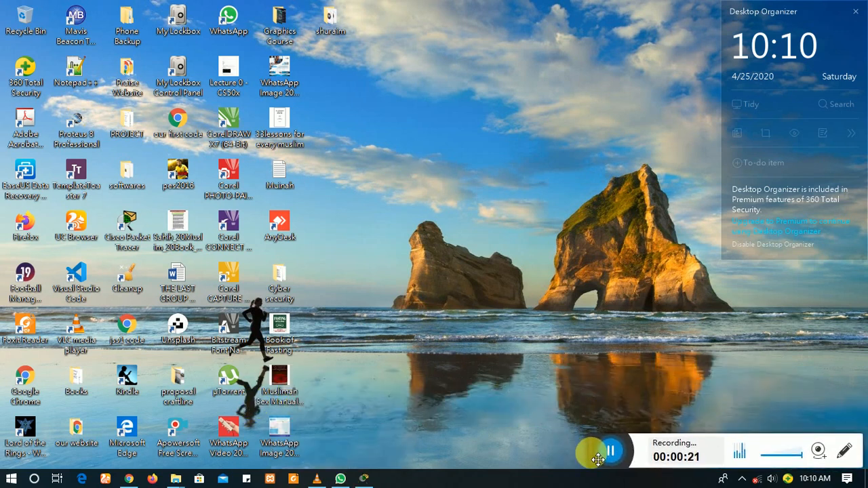
pyautogui.click(363, 479)
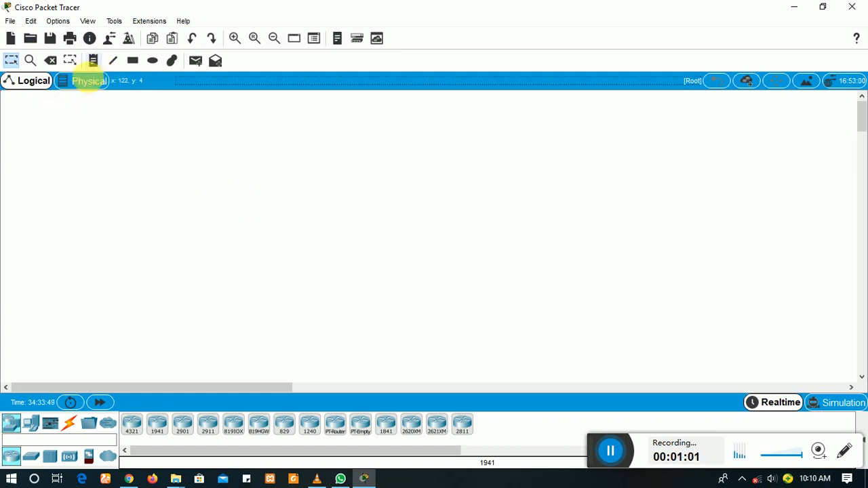
# Step: Open the recent file SETTING UP SIMPLE NETWORK 001.pkt in the Logical workspace
pyautogui.click(82, 84)
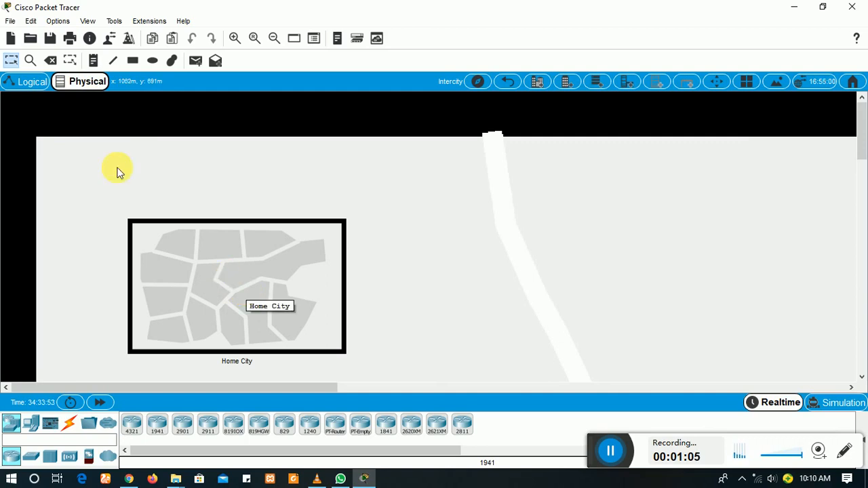
pyautogui.click(10, 83)
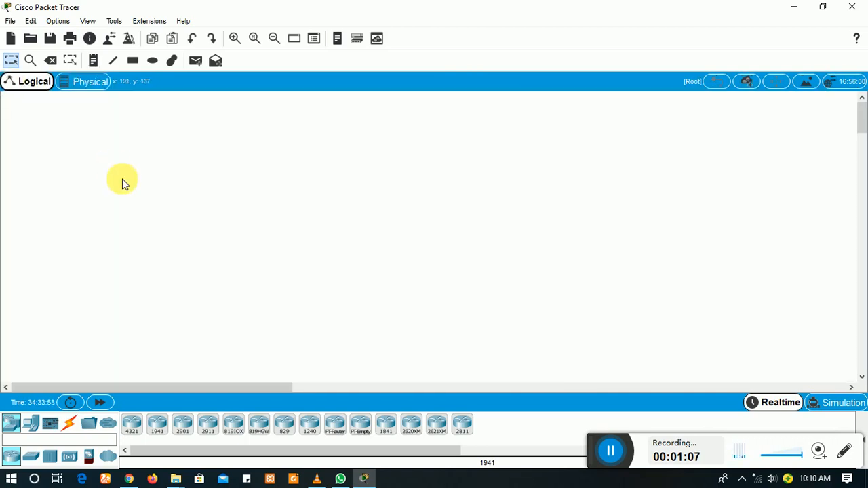
pyautogui.click(10, 21)
pyautogui.moveTo(84, 80)
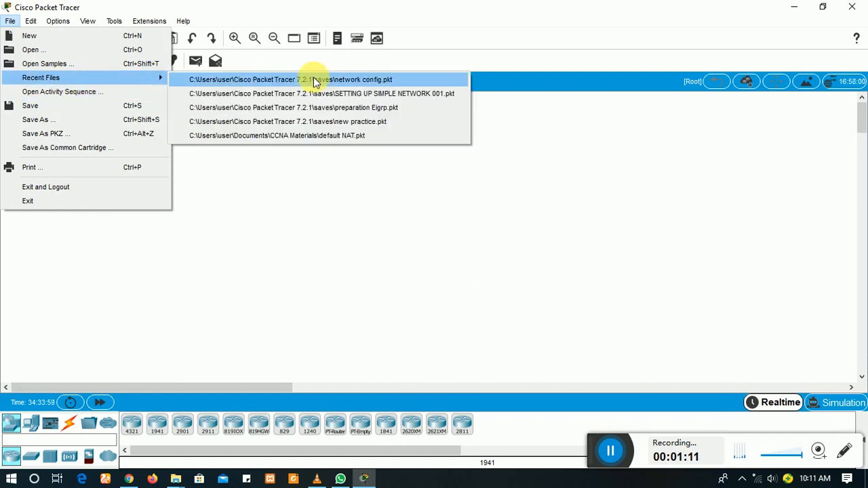
pyautogui.click(345, 93)
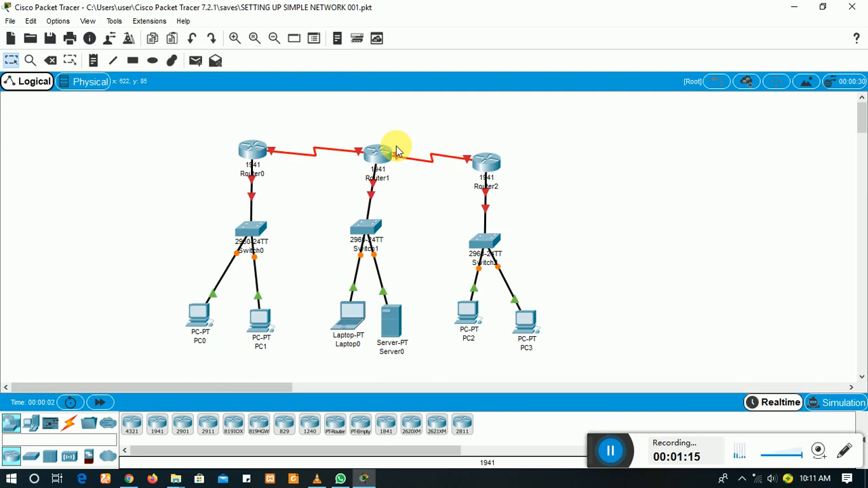
# Step: Nudge Router1 and Router2 slightly upward on the canvas
pyautogui.moveTo(396, 150); pyautogui.dragTo(396, 146)
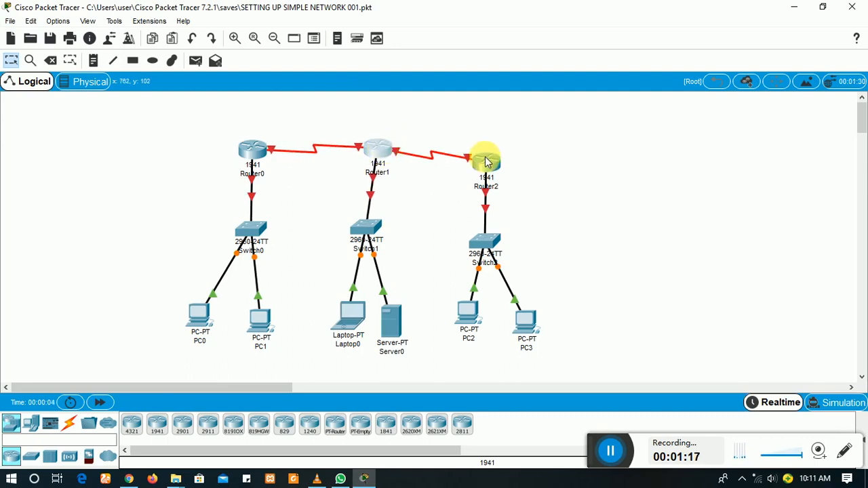
pyautogui.moveTo(485, 162); pyautogui.dragTo(486, 149)
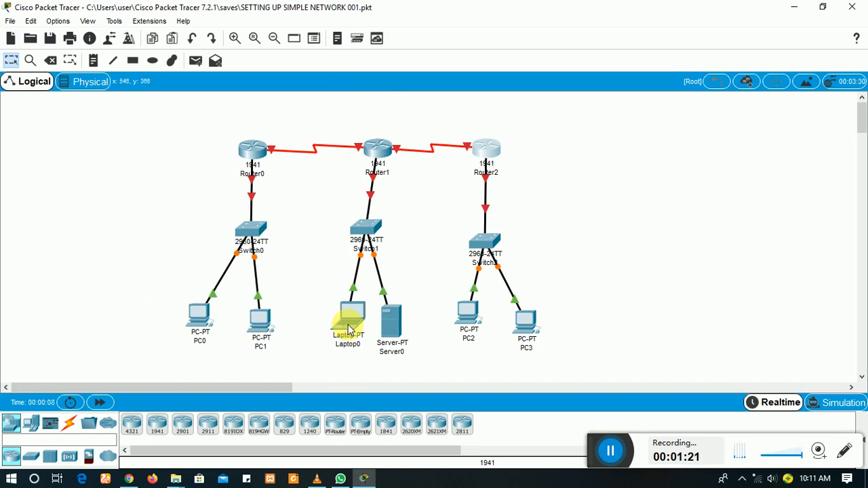
pyautogui.moveTo(348, 329)
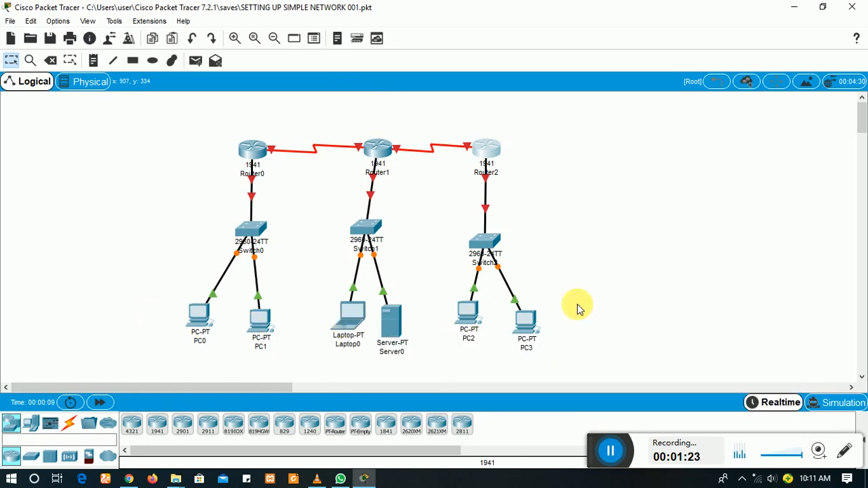
# Step: Move Switch2 and Router2 up, shift PC0 slightly lower, then deselect
pyautogui.moveTo(484, 244); pyautogui.dragTo(484, 235)
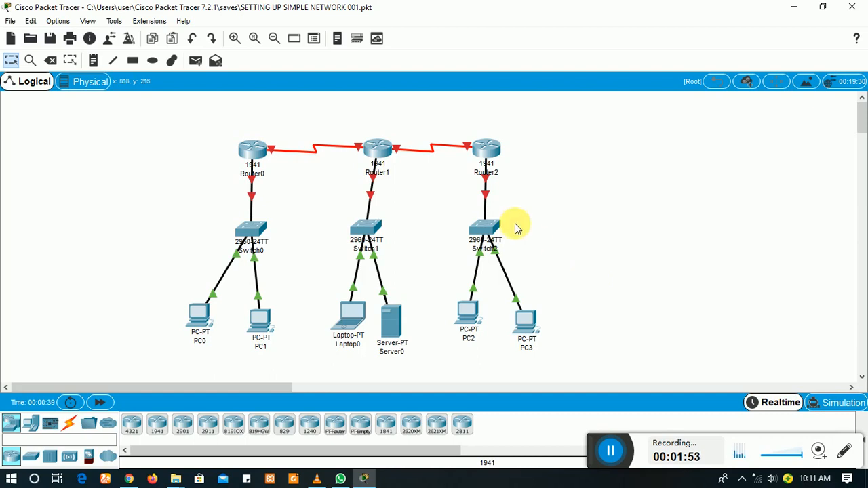
pyautogui.moveTo(488, 155); pyautogui.dragTo(488, 151)
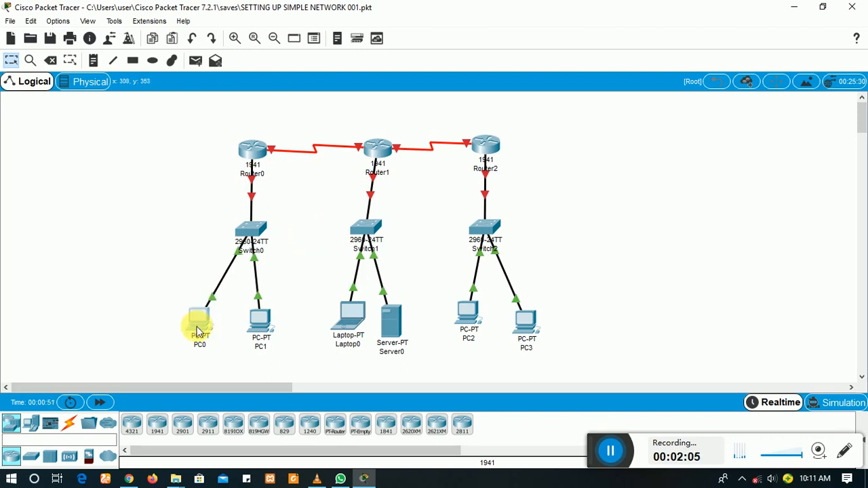
pyautogui.moveTo(196, 327); pyautogui.dragTo(196, 331)
pyautogui.click(287, 288)
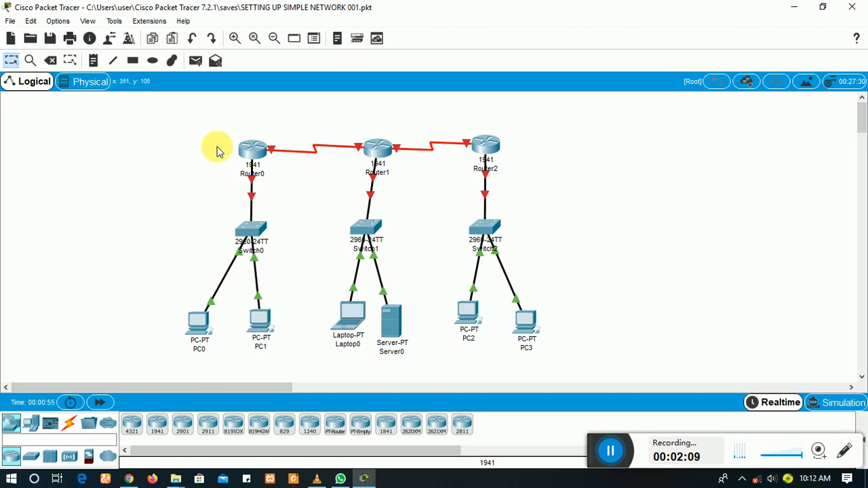
# Step: Open Router0's CLI and enter privileged mode, then global configuration mode
pyautogui.click(258, 152)
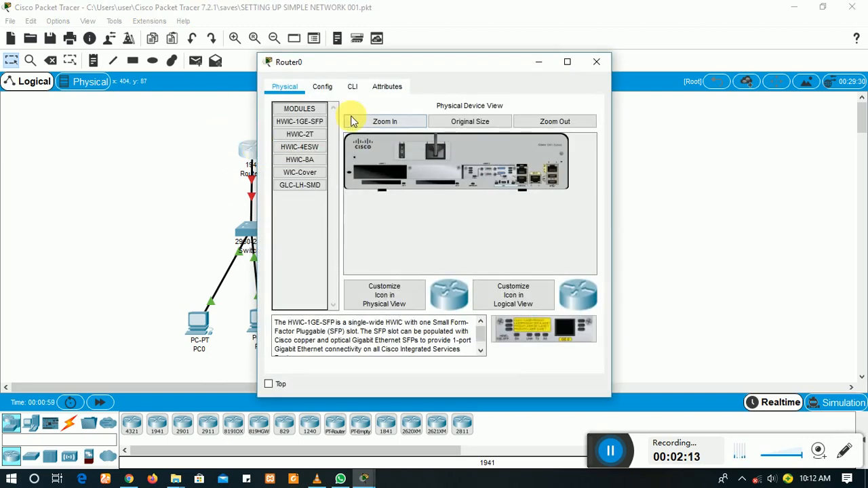
pyautogui.click(352, 87)
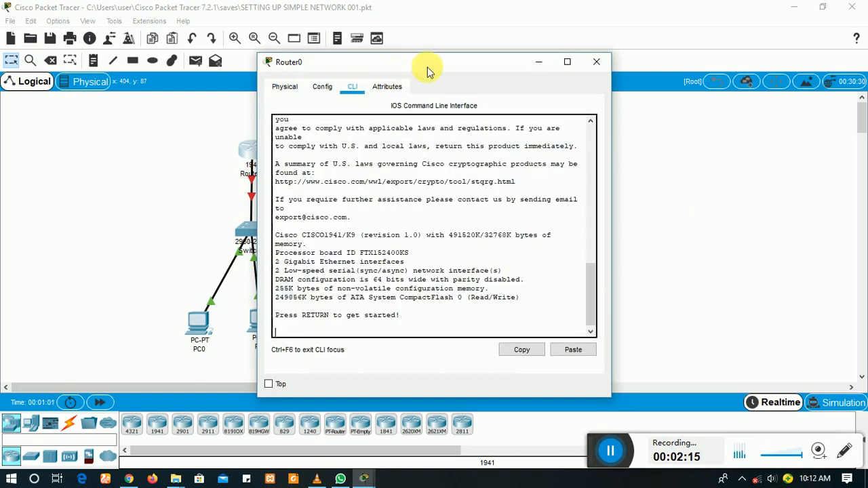
pyautogui.moveTo(429, 68); pyautogui.dragTo(495, 42)
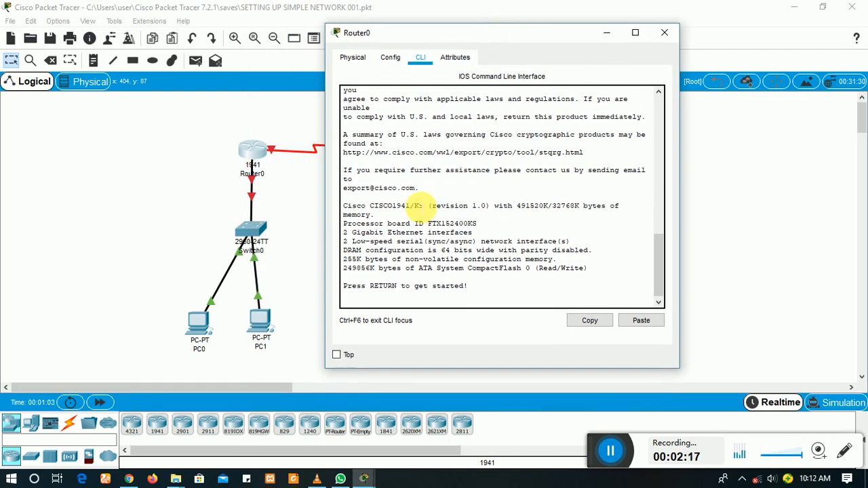
pyautogui.press('Return')
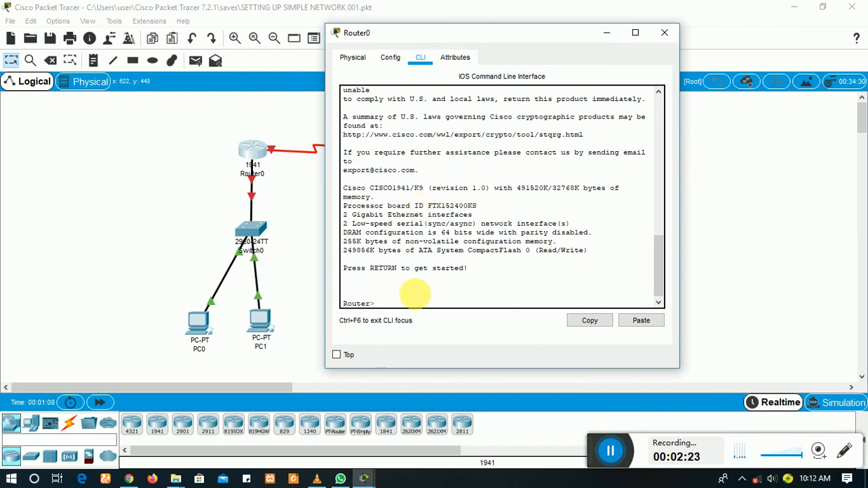
pyautogui.write('en')
pyautogui.press('Return')
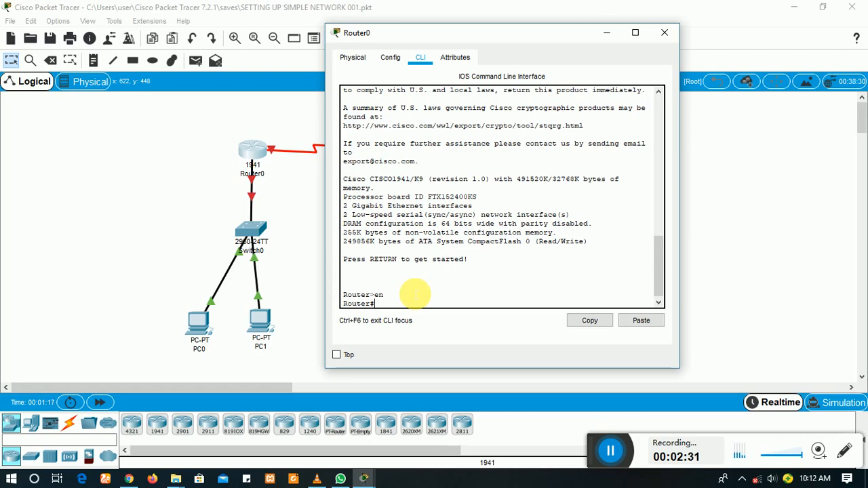
pyautogui.write('configure termin')
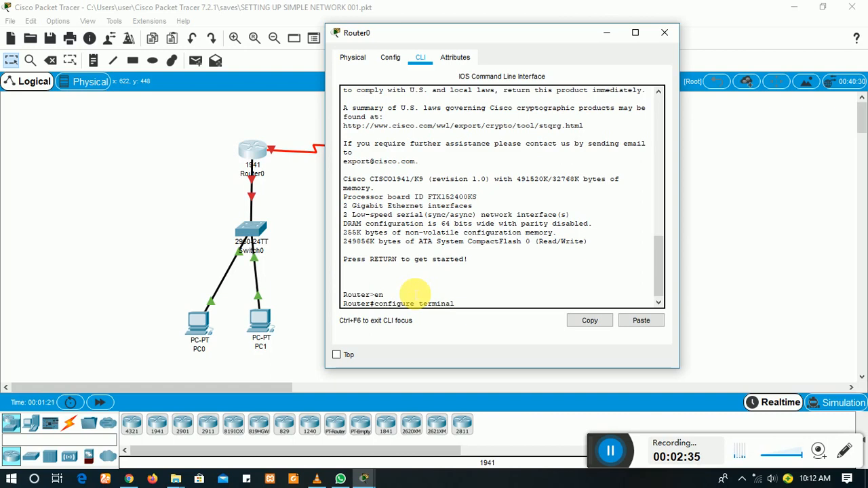
pyautogui.write('al')
pyautogui.press('Return')
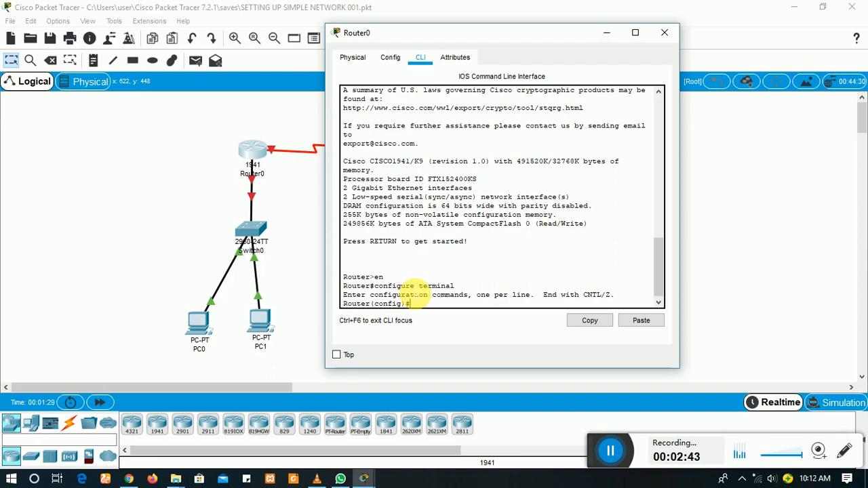
# Step: Set Router0's enable password, correcting a typo, and its enable secret
pyautogui.write('ena')
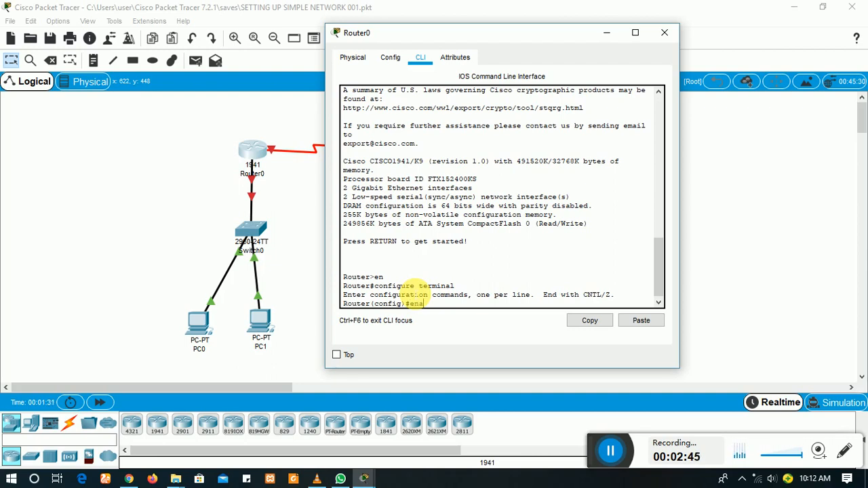
pyautogui.write('ble password ')
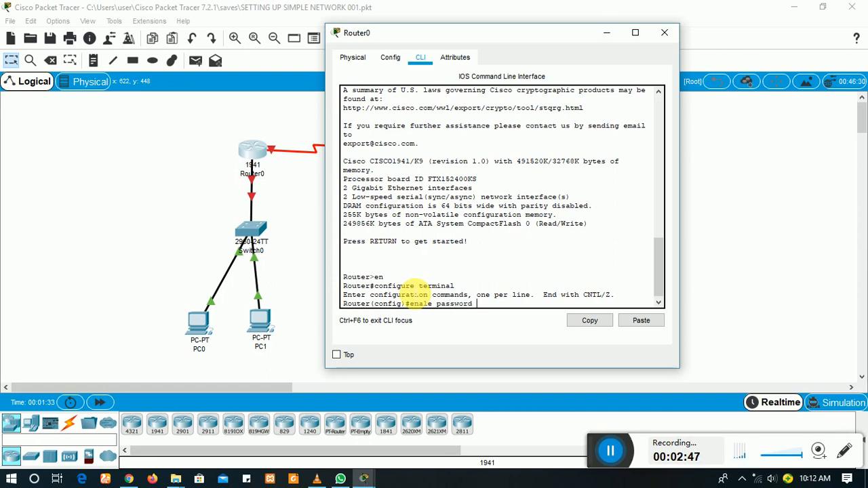
pyautogui.write('cisco')
pyautogui.press('Return')
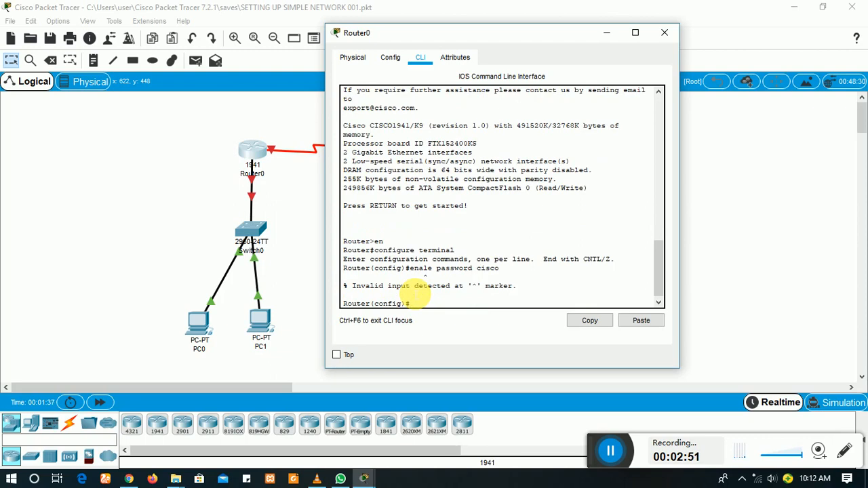
pyautogui.press('Return')
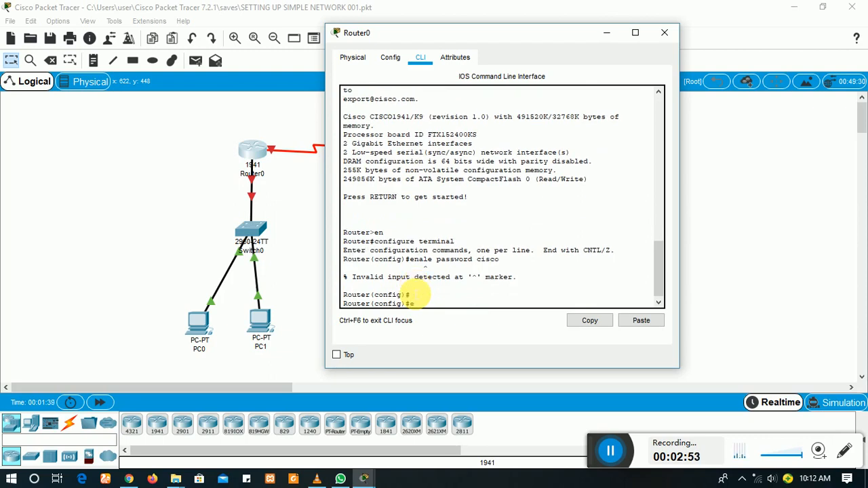
pyautogui.write('enable password c')
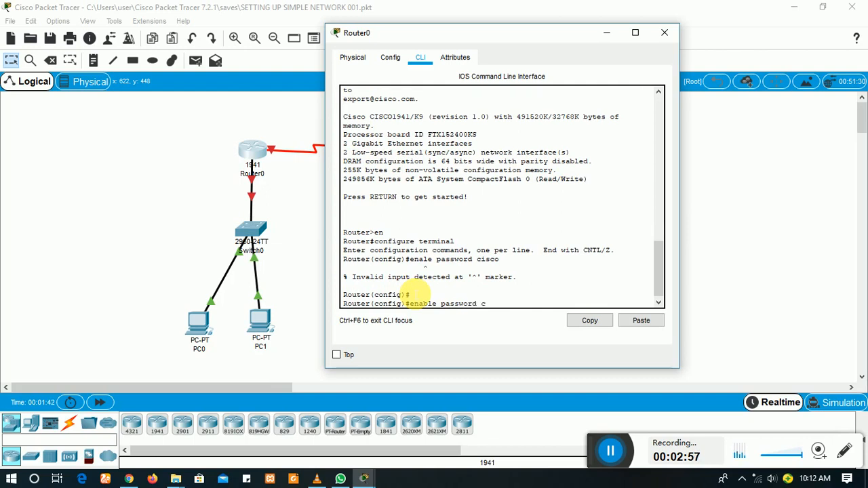
pyautogui.write('isico')
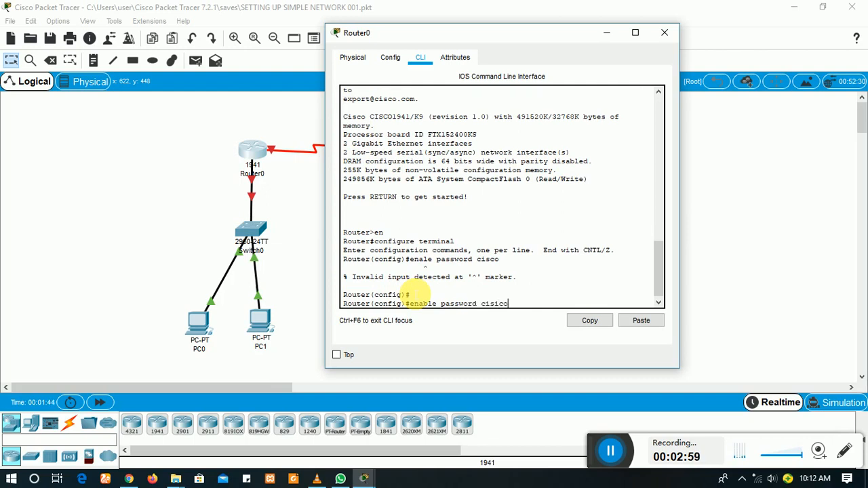
pyautogui.press('Left')
pyautogui.press('Left')
pyautogui.press('BackSpace')
pyautogui.press('Return')
pyautogui.write('e')
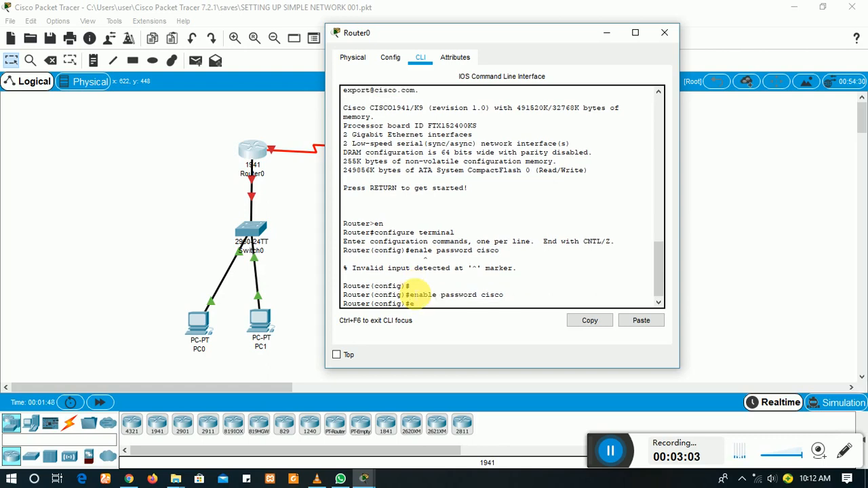
pyautogui.write('nable secret cisco1')
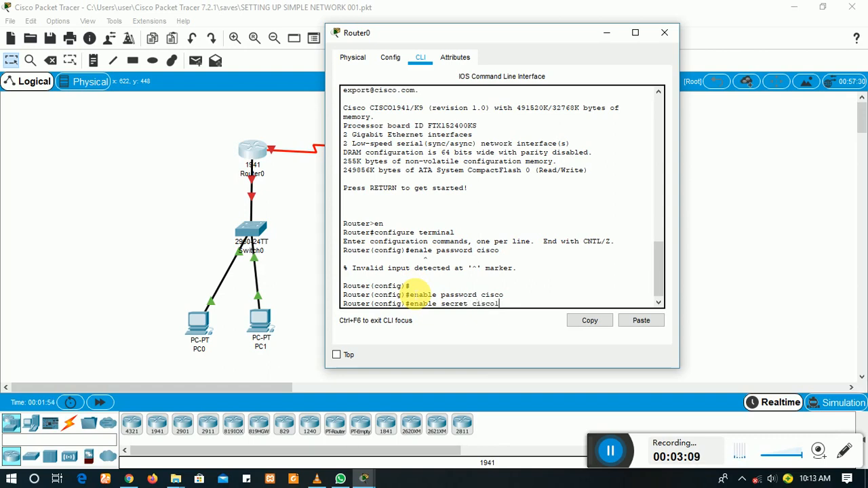
pyautogui.press('Return')
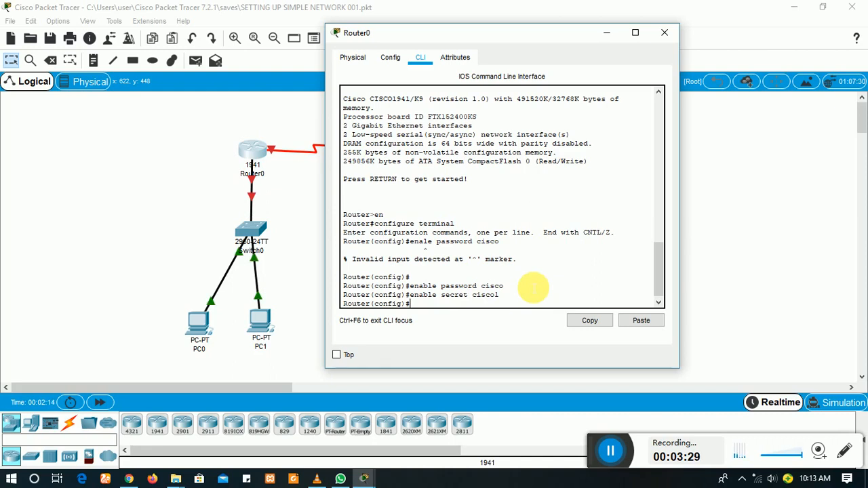
# Step: Set hostname Teeque001 and MOTD banner 'Welcome to Teeque Network'
pyautogui.write('host')
pyautogui.write('name ')
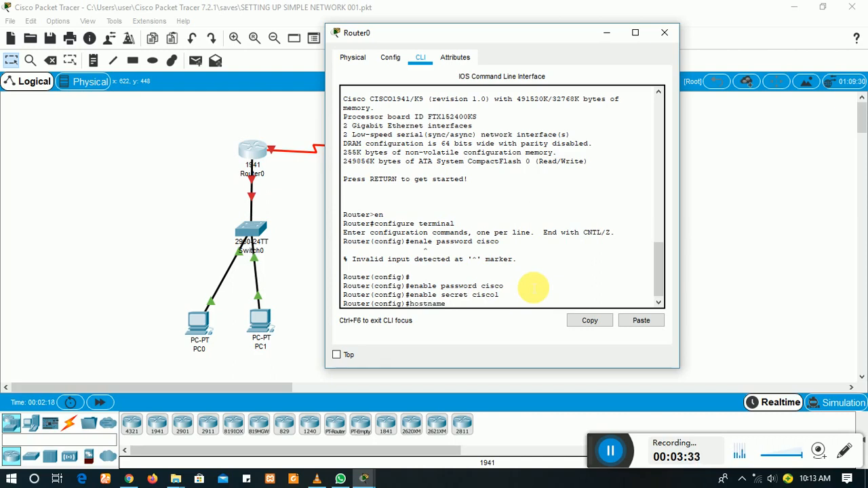
pyautogui.write('Teeque001')
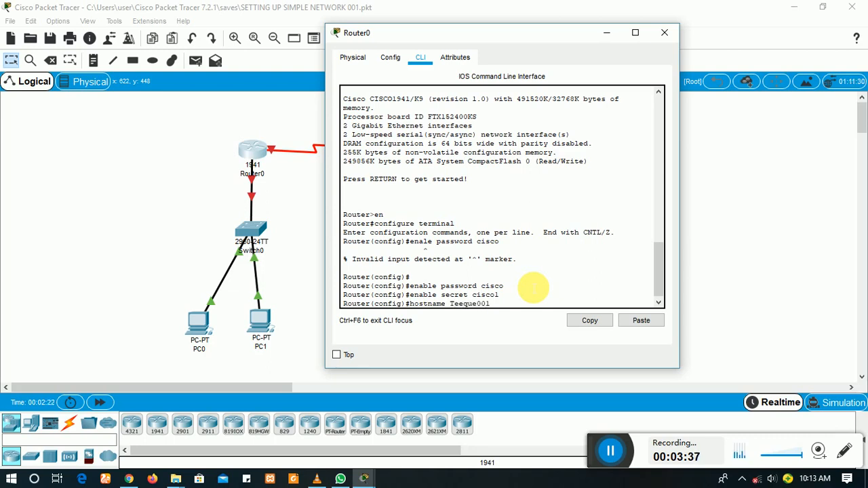
pyautogui.press('Return')
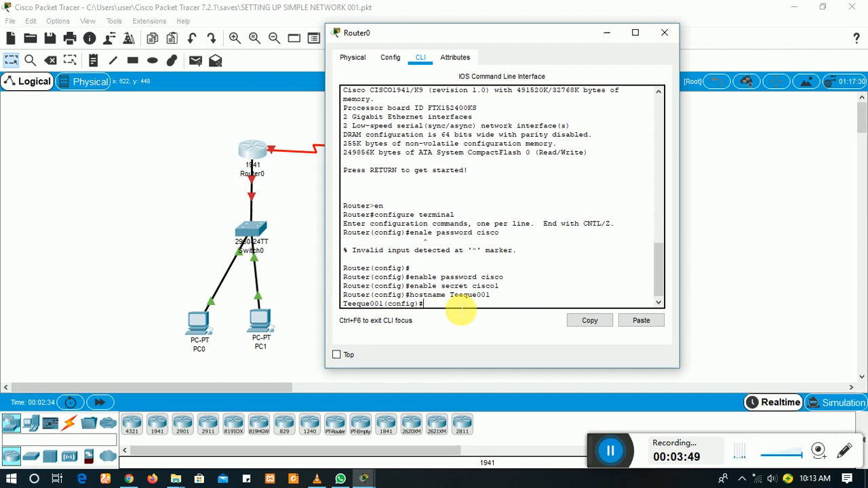
pyautogui.write('banner motd #')
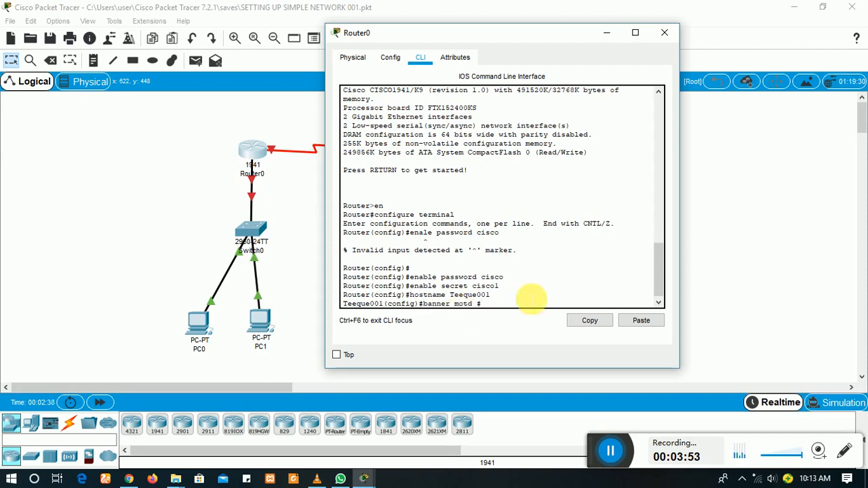
pyautogui.write('We')
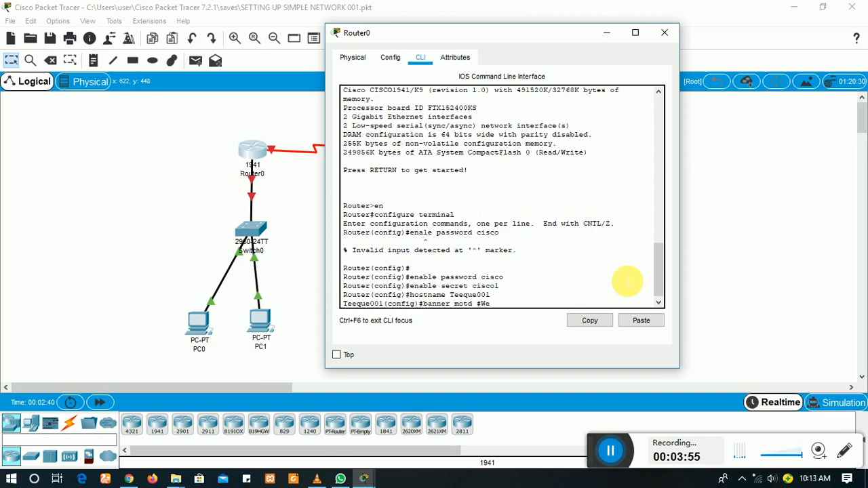
pyautogui.write('lcome to Teeque Network')
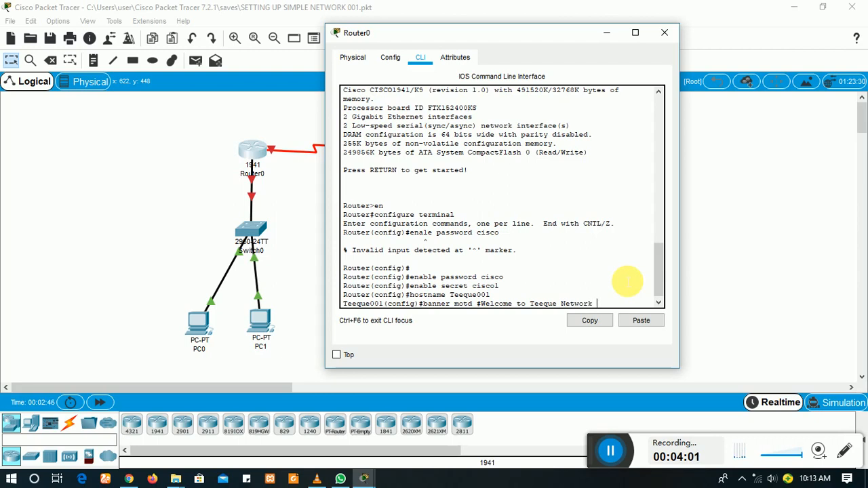
pyautogui.write(' #')
pyautogui.press('Return')
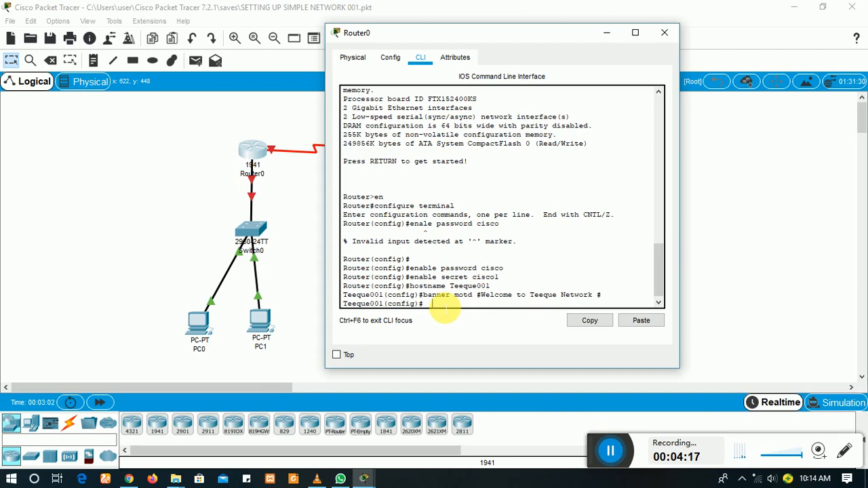
# Step: Give console line 0 a password and require login
pyautogui.write('line con 0')
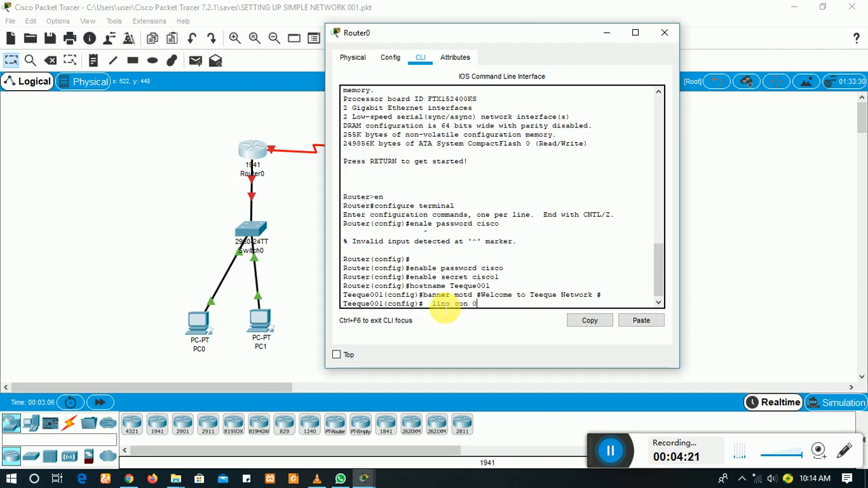
pyautogui.press('Return')
pyautogui.write('pa')
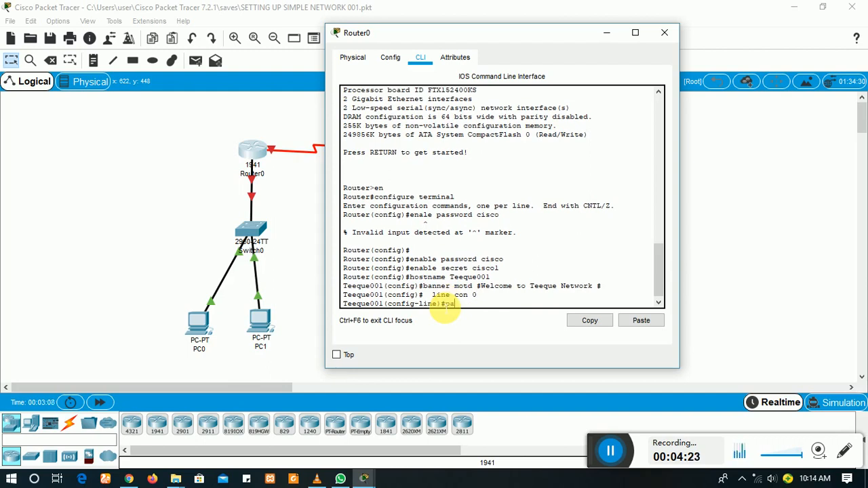
pyautogui.write('ssword cisco2')
pyautogui.press('Return')
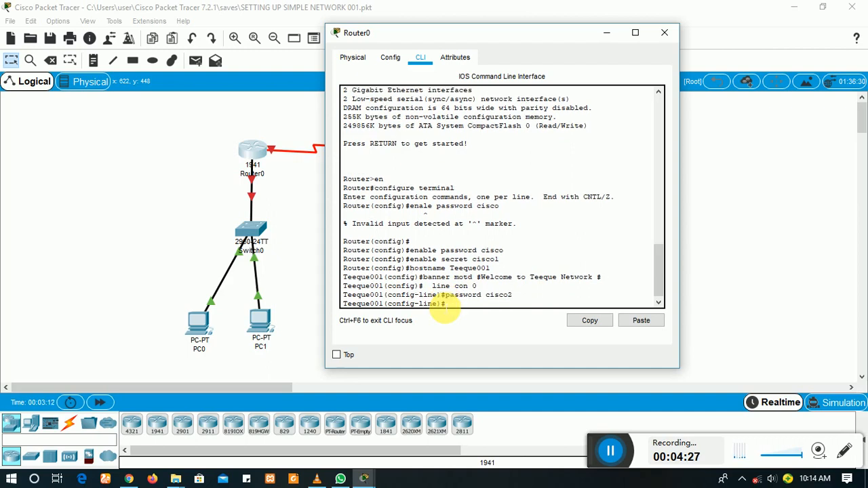
pyautogui.write('login')
pyautogui.press('Return')
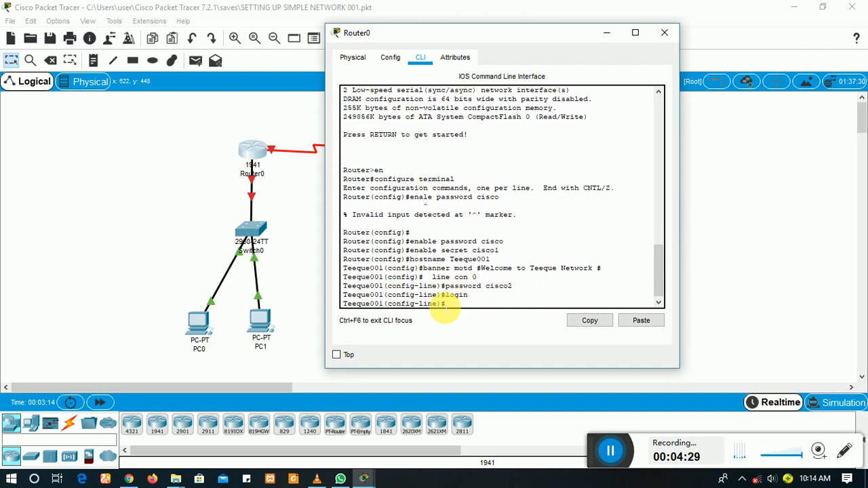
# Step: Give auxiliary line 0 a password with login required, then exit line configuration
pyautogui.write('line aux')
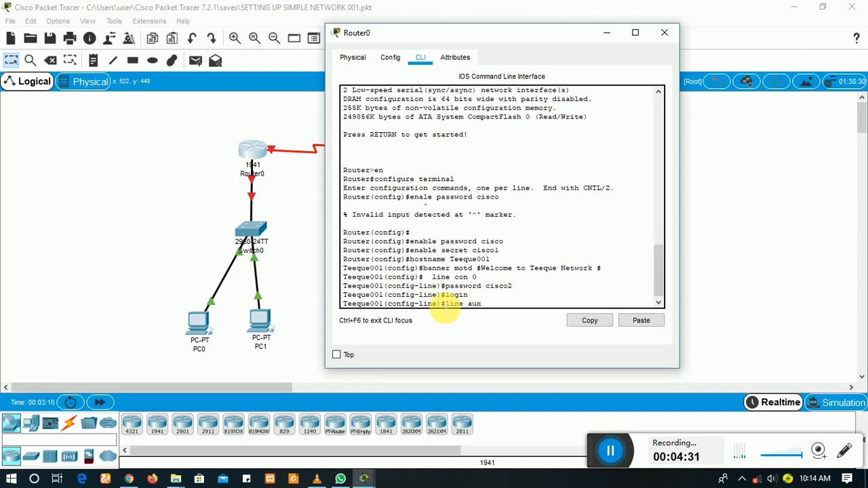
pyautogui.write(' 0')
pyautogui.press('Return')
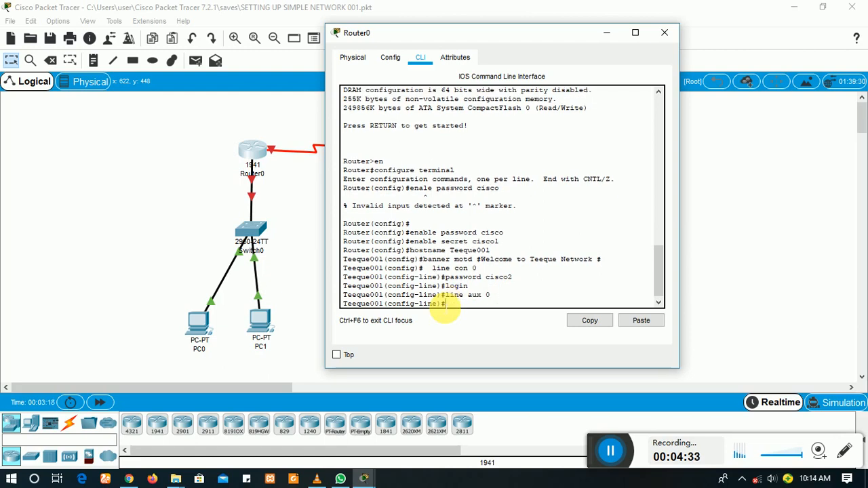
pyautogui.write('pas')
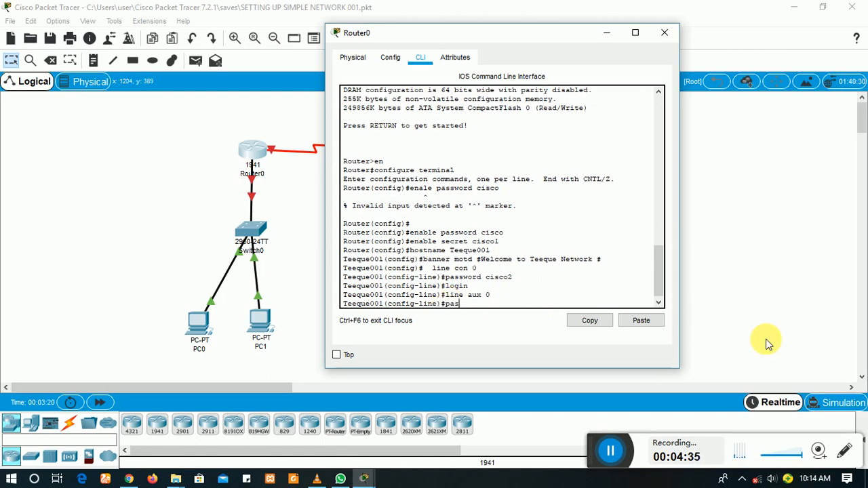
pyautogui.write('sword ci')
pyautogui.write('sco2')
pyautogui.press('Return')
pyautogui.write('login')
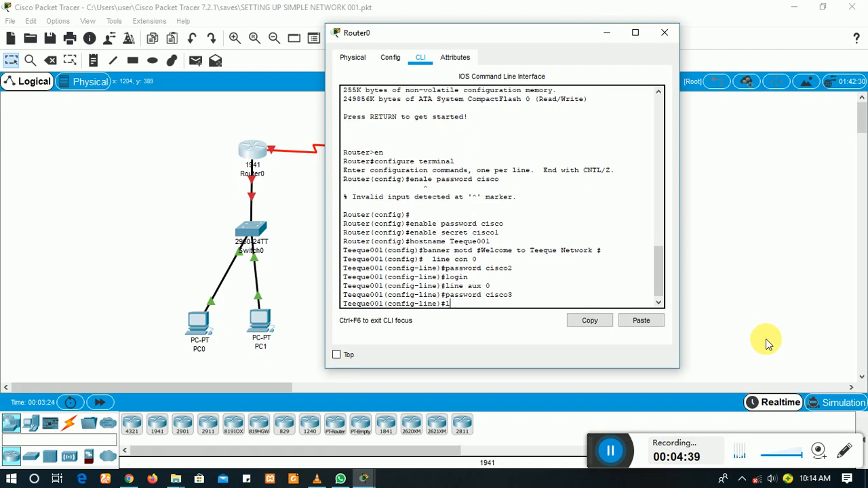
pyautogui.press('Return')
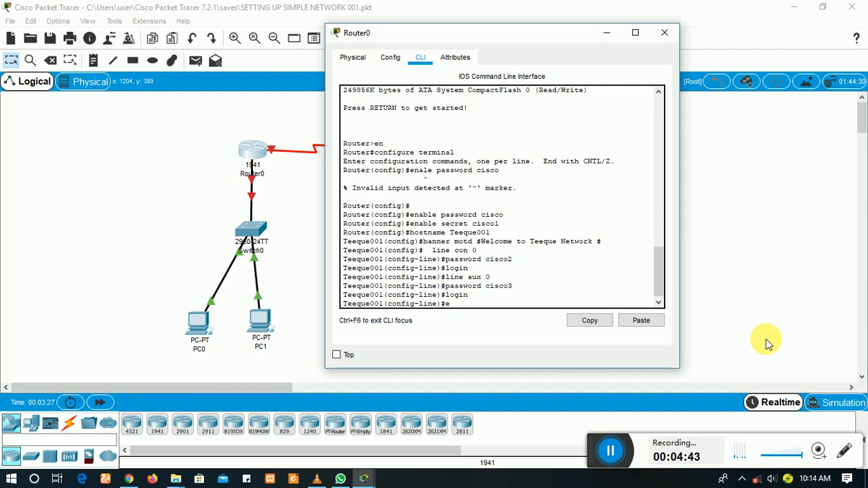
pyautogui.write('xit')
pyautogui.press('Return')
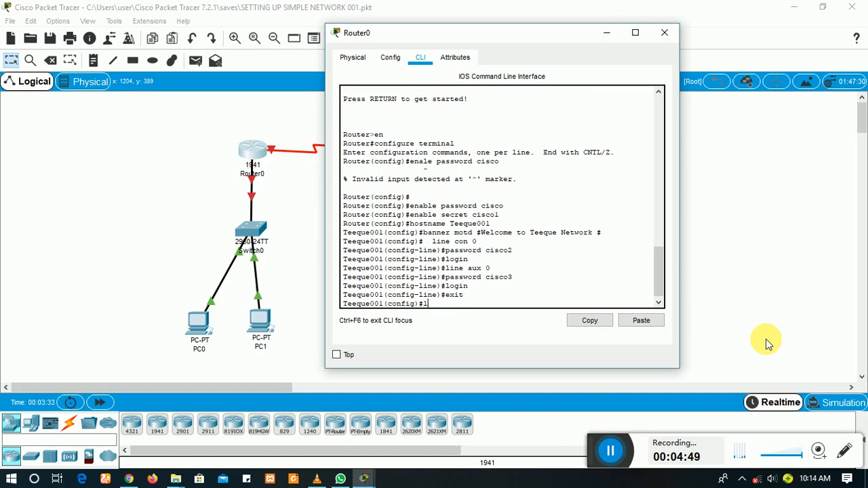
# Step: Configure vty lines 0 15 with a password and login required
pyautogui.write('ine vty ?')
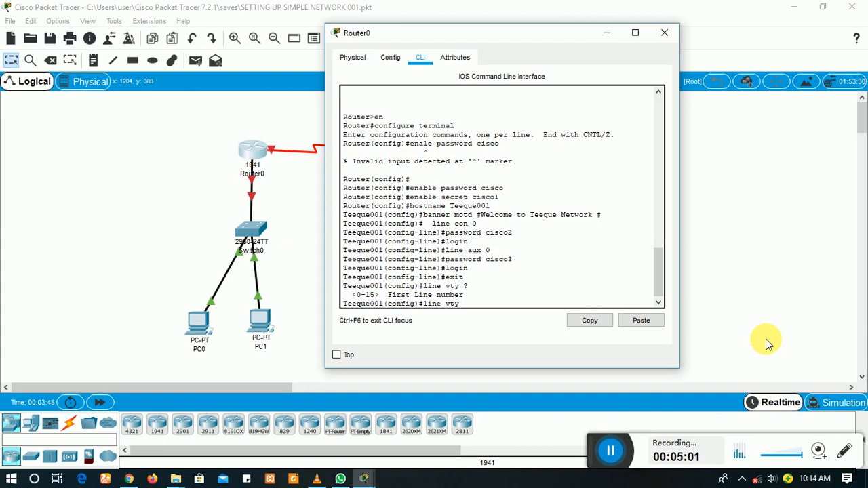
pyautogui.write('li')
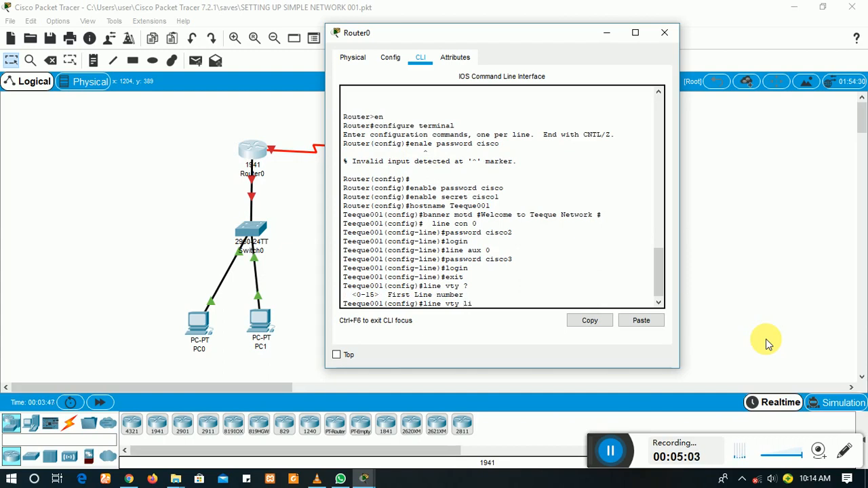
pyautogui.write('ne vty 0 15')
pyautogui.press('Return')
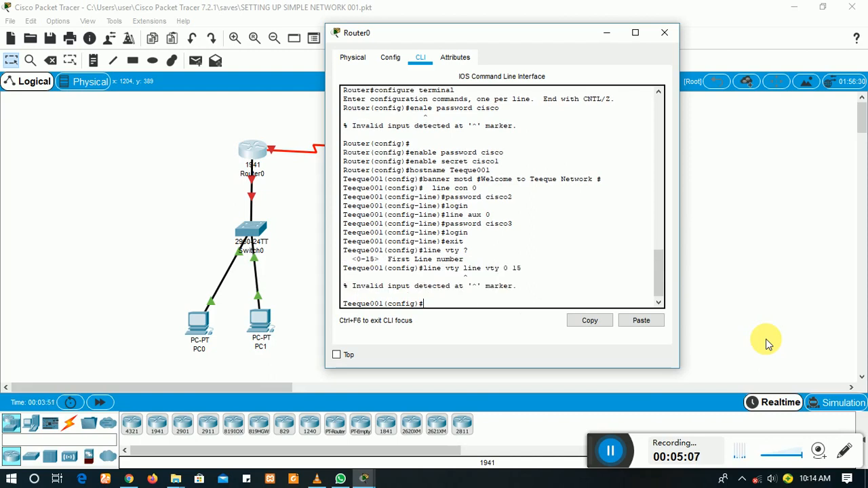
pyautogui.press('Up')
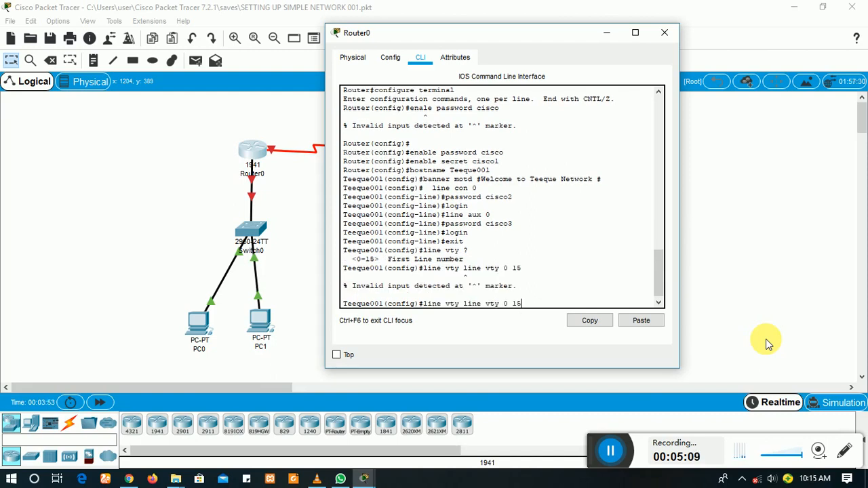
pyautogui.press('BackSpace')
pyautogui.press('BackSpace')
pyautogui.press('BackSpace')
pyautogui.press('BackSpace')
pyautogui.press('BackSpace')
pyautogui.press('BackSpace')
pyautogui.press('BackSpace')
pyautogui.press('BackSpace')
pyautogui.press('BackSpace')
pyautogui.press('BackSpace')
pyautogui.press('BackSpace')
pyautogui.press('BackSpace')
pyautogui.press('BackSpace')
pyautogui.press('BackSpace')
pyautogui.write('0 15')
pyautogui.press('Return')
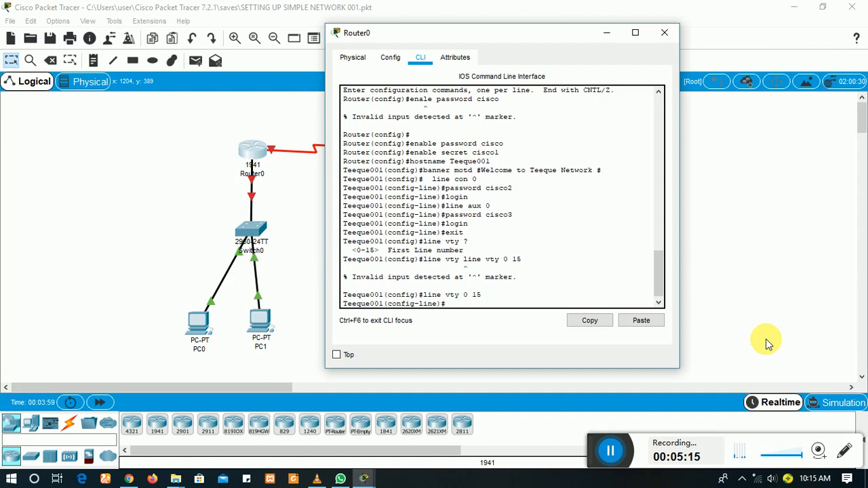
pyautogui.write('password cisco4')
pyautogui.press('Return')
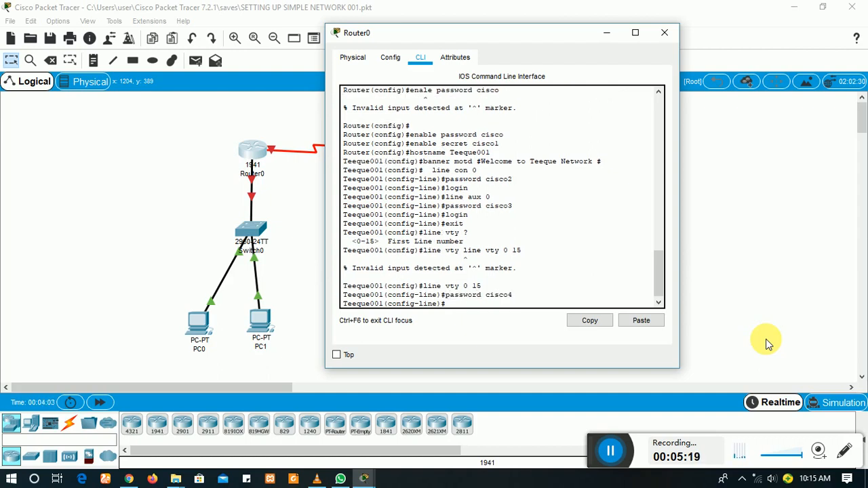
pyautogui.write('login')
pyautogui.press('Return')
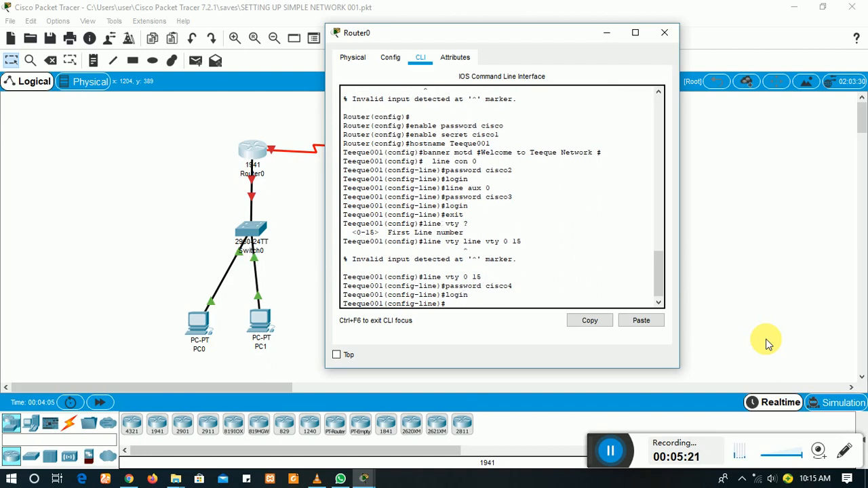
pyautogui.press('Return')
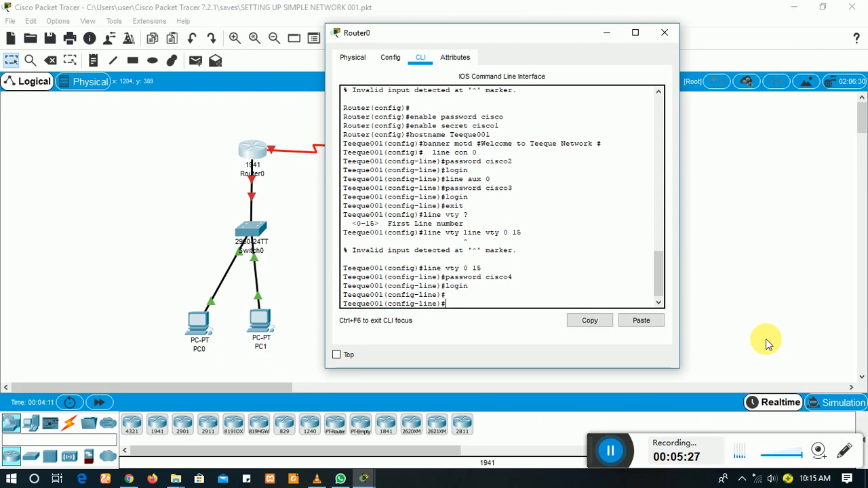
# Step: Abandon the mistyped service command and exit back to global configuration mode
pyautogui.write('service pass')
pyautogui.press('Tab')
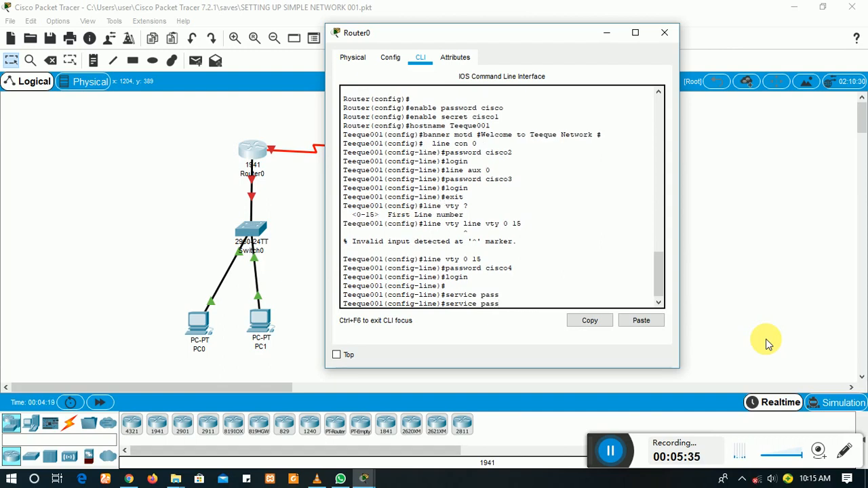
pyautogui.press('BackSpace')
pyautogui.press('BackSpace')
pyautogui.press('BackSpace')
pyautogui.press('BackSpace')
pyautogui.press('BackSpace')
pyautogui.press('BackSpace')
pyautogui.press('BackSpace')
pyautogui.press('BackSpace')
pyautogui.press('BackSpace')
pyautogui.press('BackSpace')
pyautogui.press('BackSpace')
pyautogui.press('BackSpace')
pyautogui.write('en')
pyautogui.press('BackSpace')
pyautogui.write('xit')
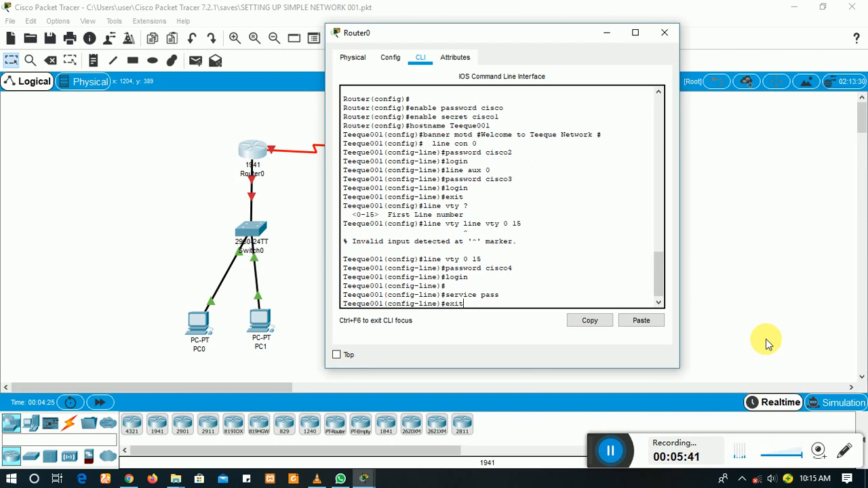
pyautogui.press('Return')
# Step: Enable service password-encryption and end configuration mode
pyautogui.write('serv')
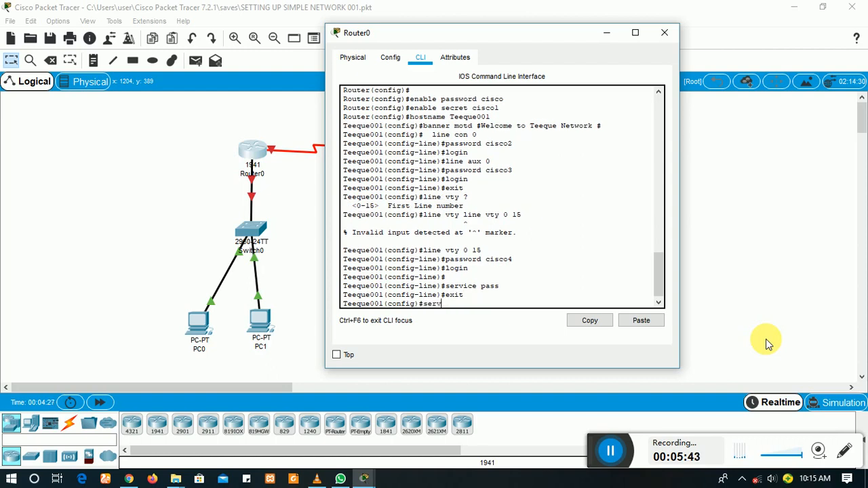
pyautogui.write('ive p')
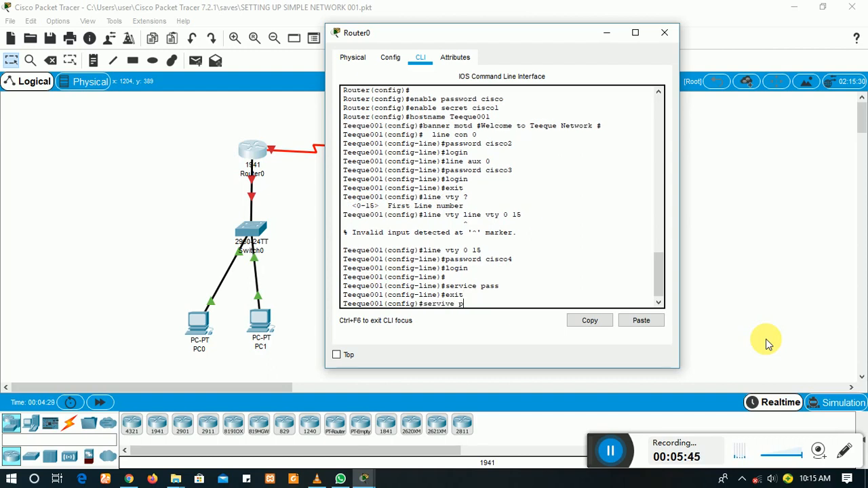
pyautogui.press('BackSpace')
pyautogui.press('BackSpace')
pyautogui.press('BackSpace')
pyautogui.press('BackSpace')
pyautogui.write('ce pass')
pyautogui.press('Tab')
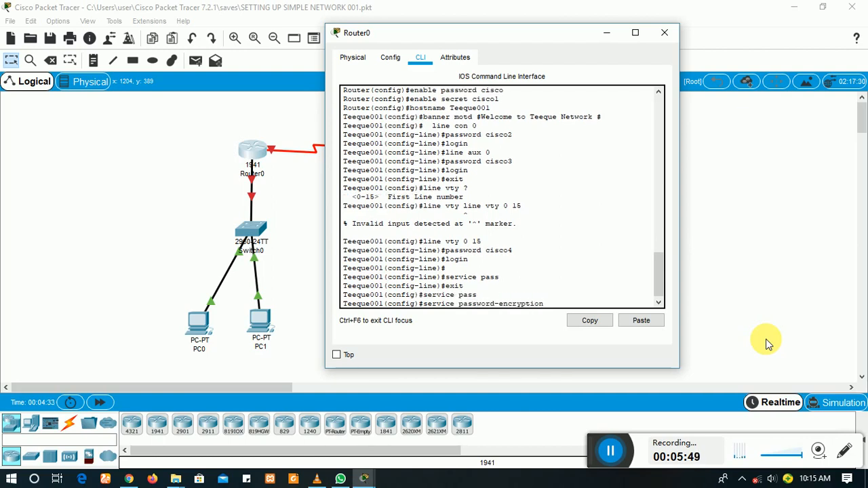
pyautogui.press('Return')
pyautogui.press('Return')
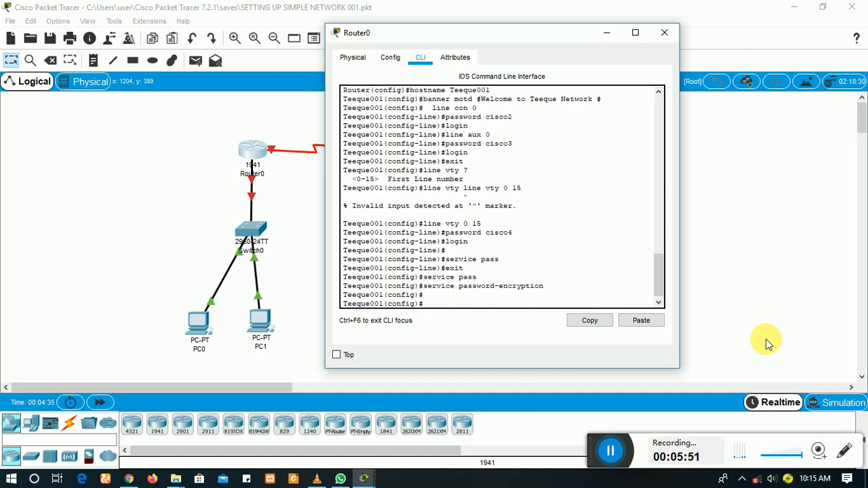
pyautogui.write('end')
pyautogui.press('Return')
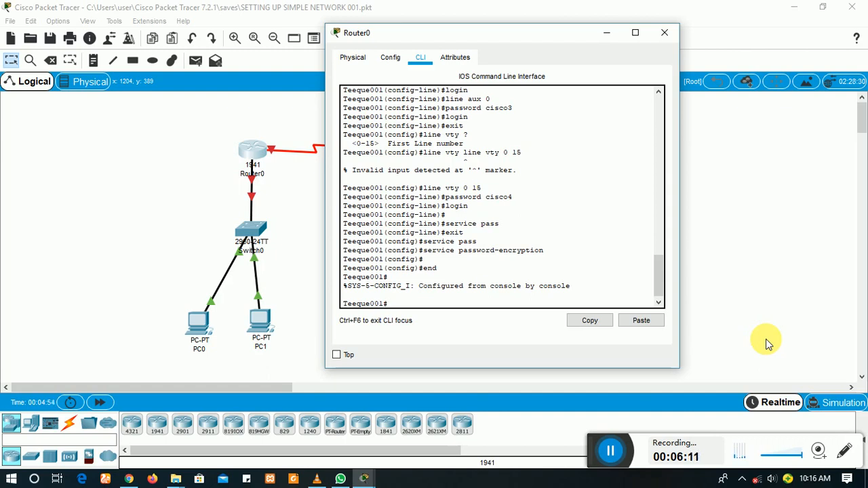
# Step: Save Teeque001's running configuration to startup-config with copy run start
pyautogui.write('copy run start')
pyautogui.press('Return')
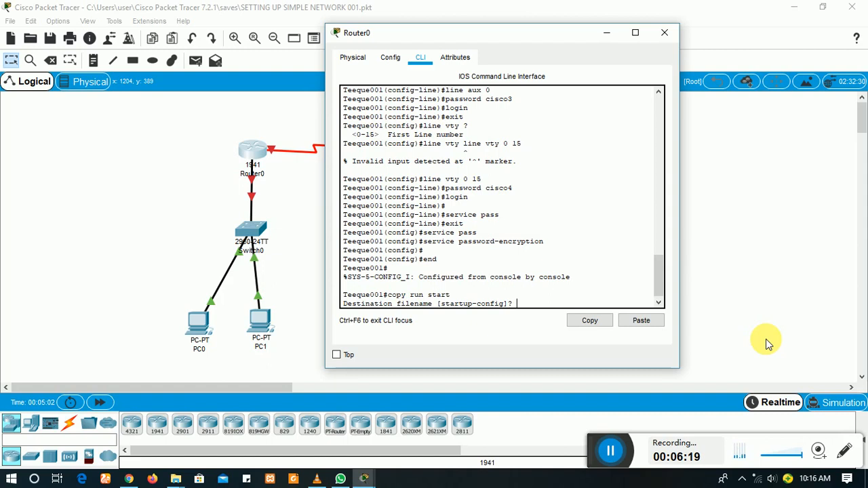
pyautogui.press('Return')
pyautogui.press('Return')
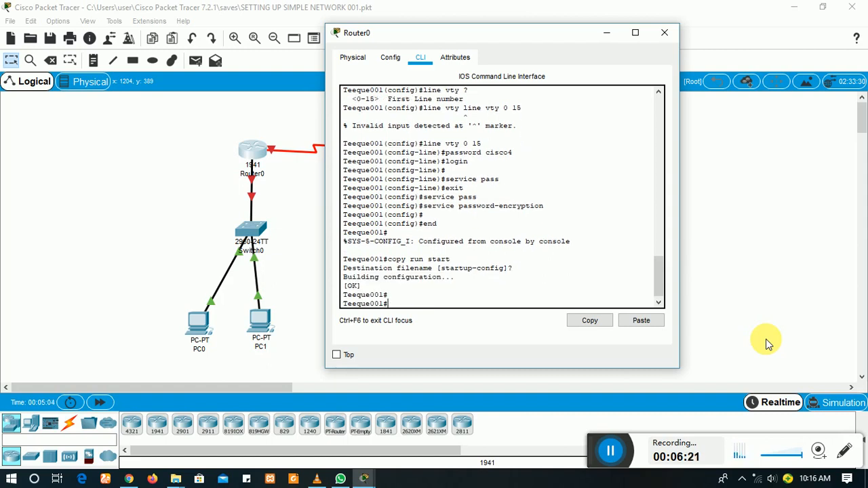
pyautogui.write('end')
pyautogui.press('Return')
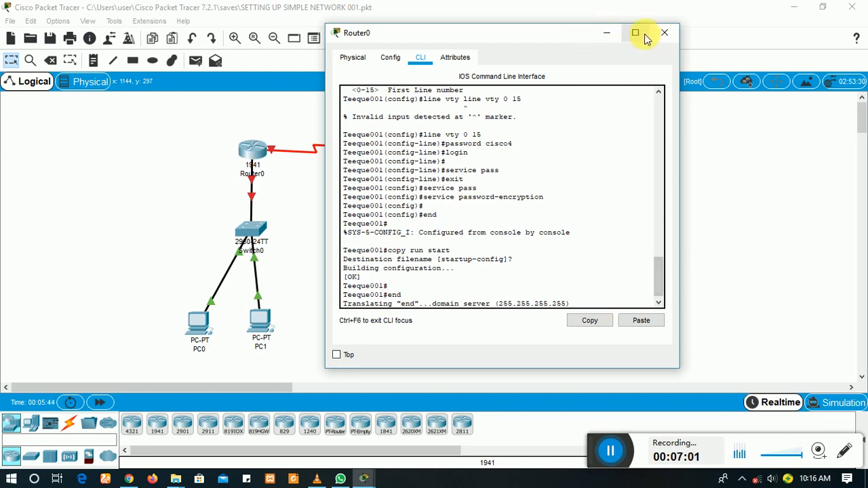
# Step: Minimize Router0's window and open Router1's CLI
pyautogui.click(606, 34)
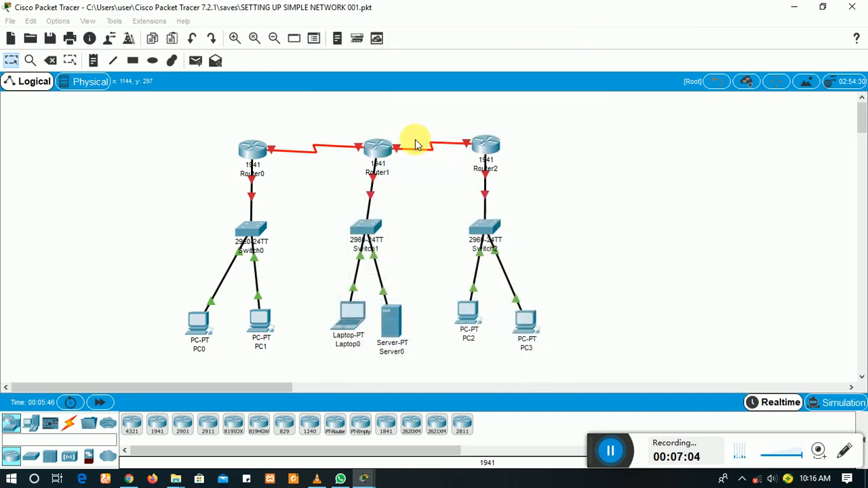
pyautogui.click(371, 156)
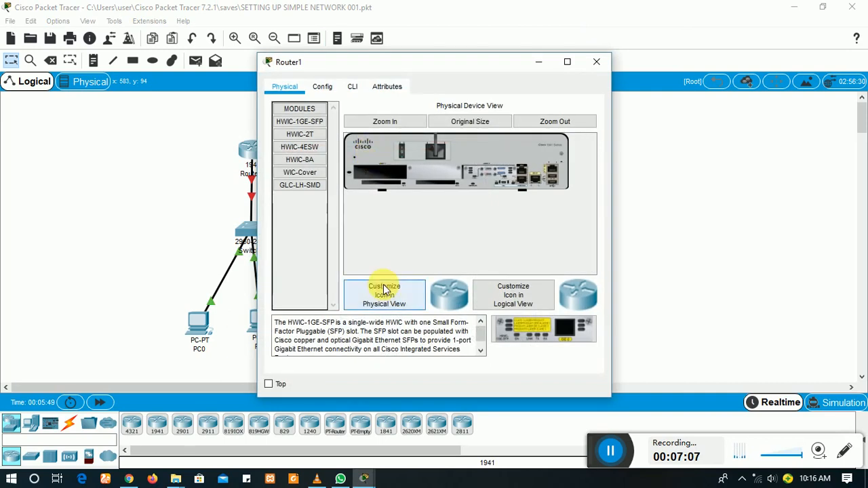
pyautogui.click(354, 86)
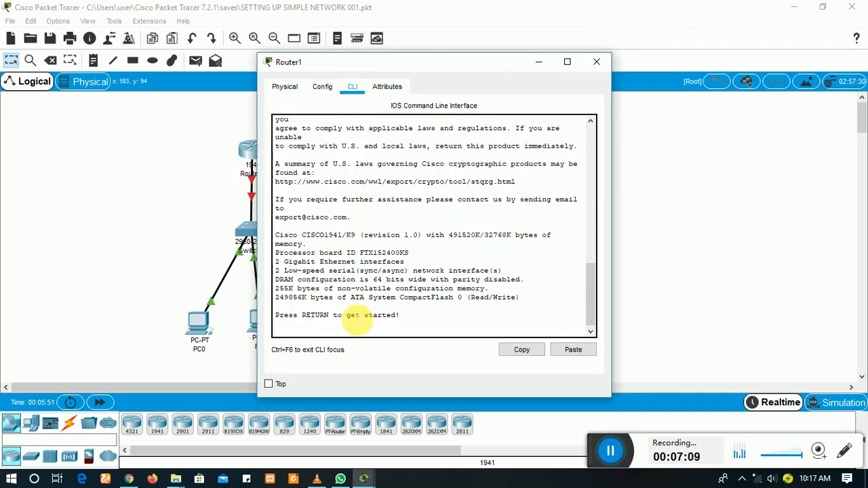
# Step: Enter Router1's global configuration mode and set its enable password and enable secret
pyautogui.press('Return')
pyautogui.write('en')
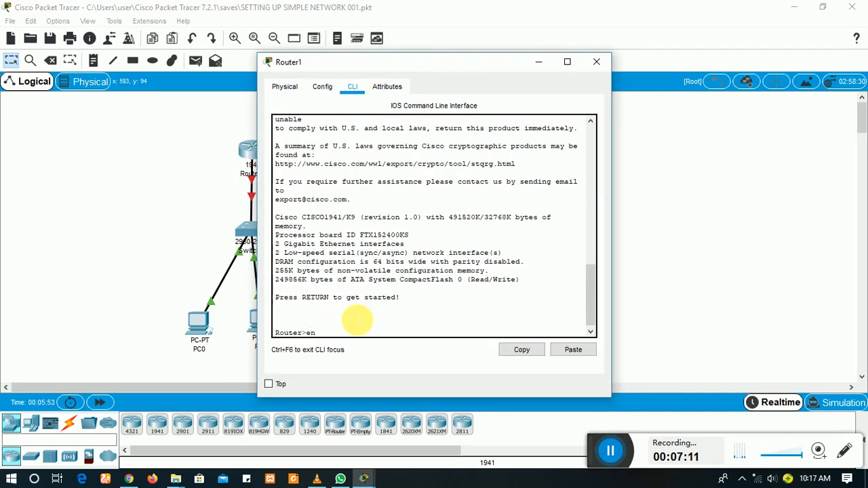
pyautogui.press('Return')
pyautogui.write('co')
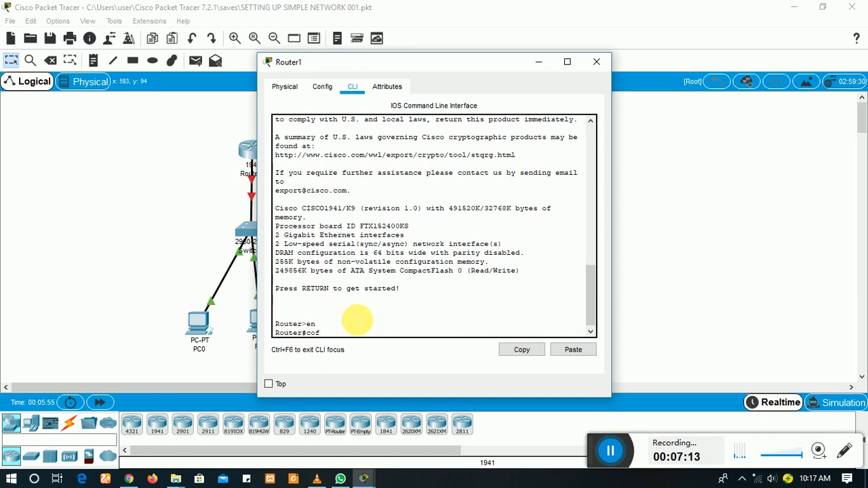
pyautogui.write('nf t')
pyautogui.press('Return')
pyautogui.press('Return')
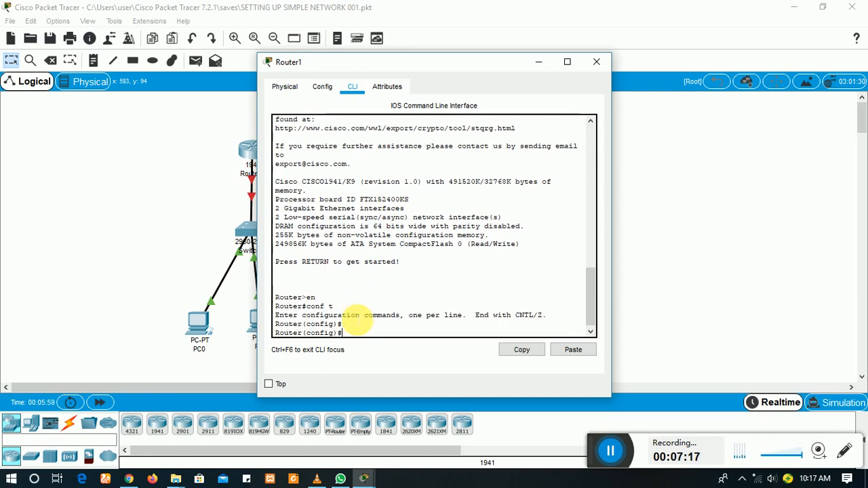
pyautogui.write('enable pa')
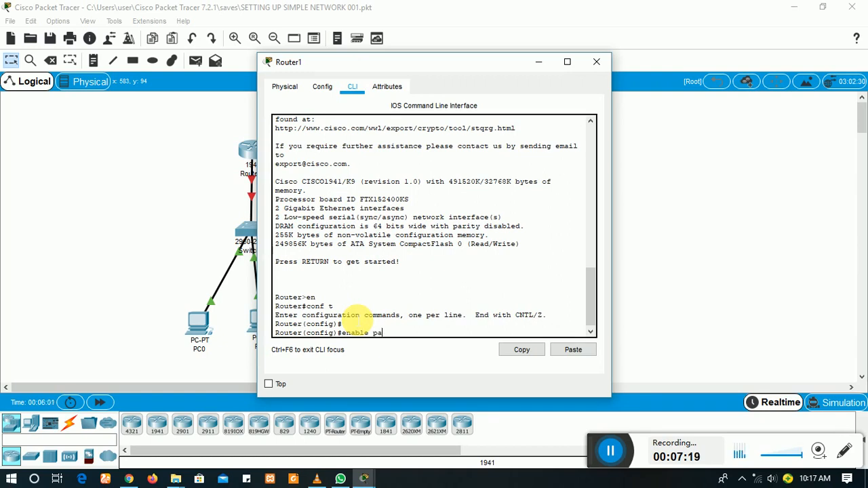
pyautogui.write('ssword cisco')
pyautogui.press('Return')
pyautogui.write('er(config)#e')
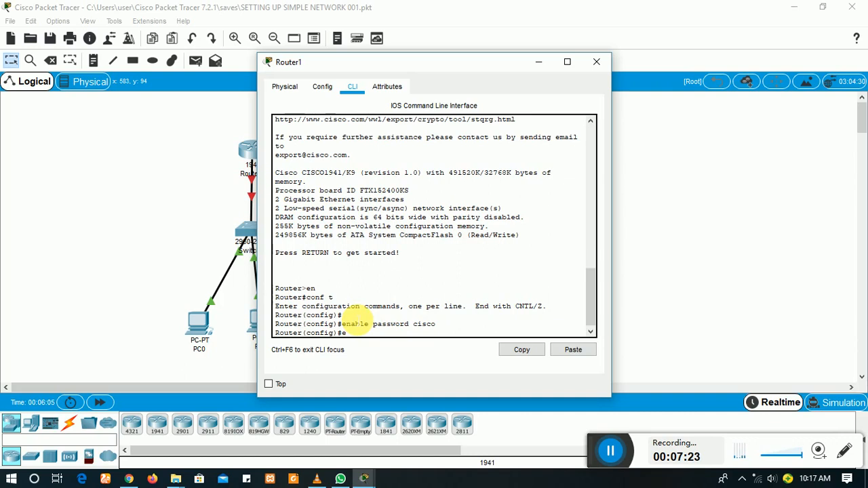
pyautogui.write('nable sev')
pyautogui.write('ret cisco1')
pyautogui.press('Return')
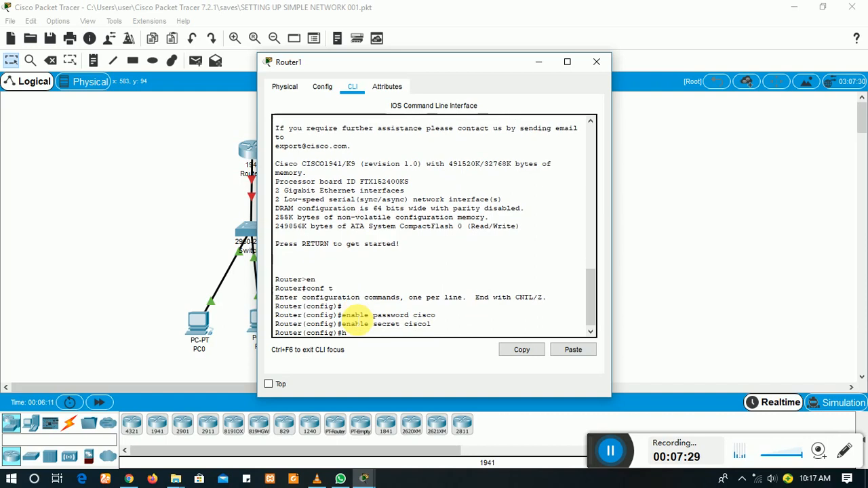
# Step: Set hostname Teeque002 and MOTD banner 'Welcome to Teeque Network'
pyautogui.write('ho')
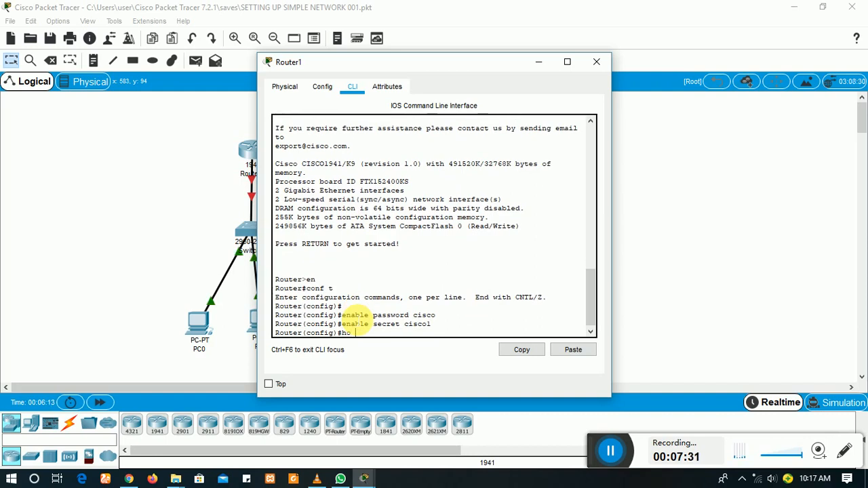
pyautogui.write(' Teeque002')
pyautogui.press('Return')
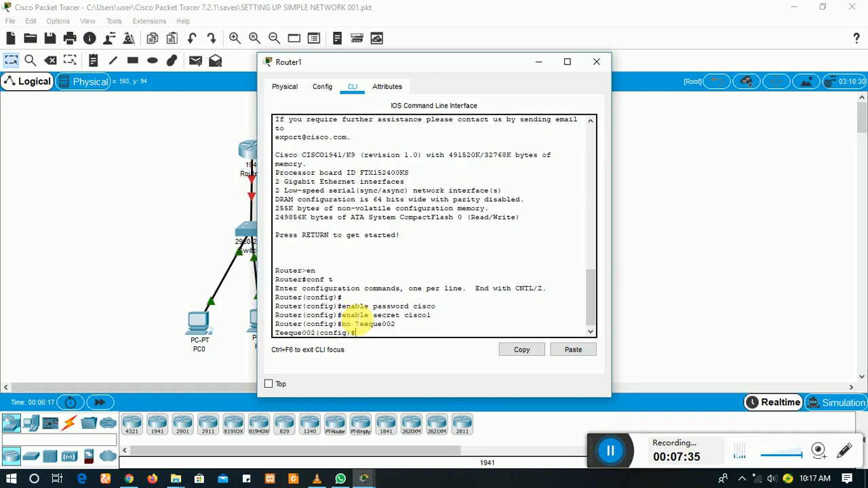
pyautogui.write('banner motd ')
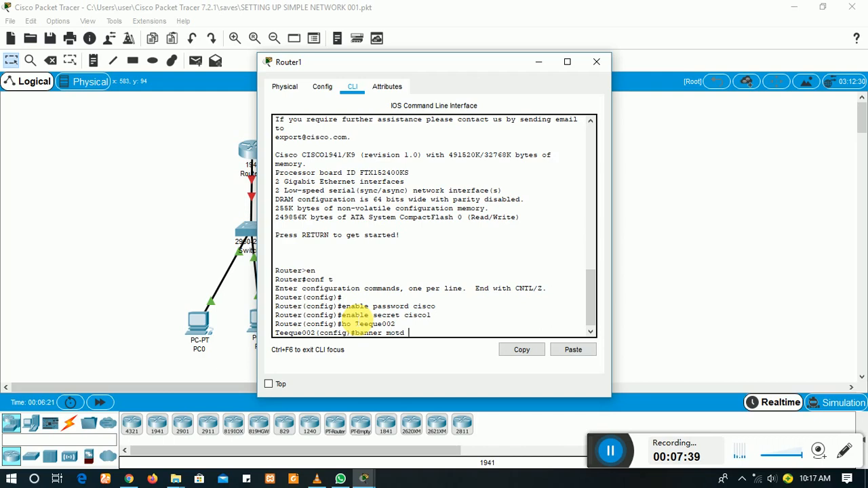
pyautogui.write('# Welcome to Teeque Network')
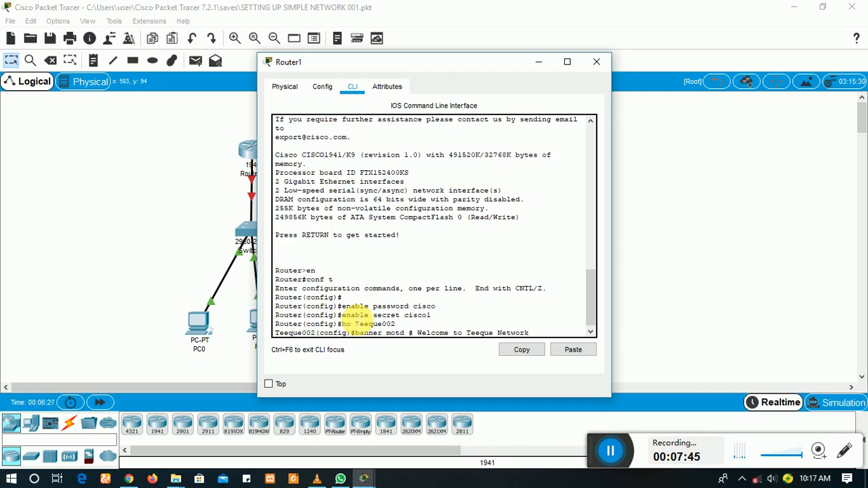
pyautogui.write('s')
pyautogui.press('BackSpace')
pyautogui.write('#')
pyautogui.press('Return')
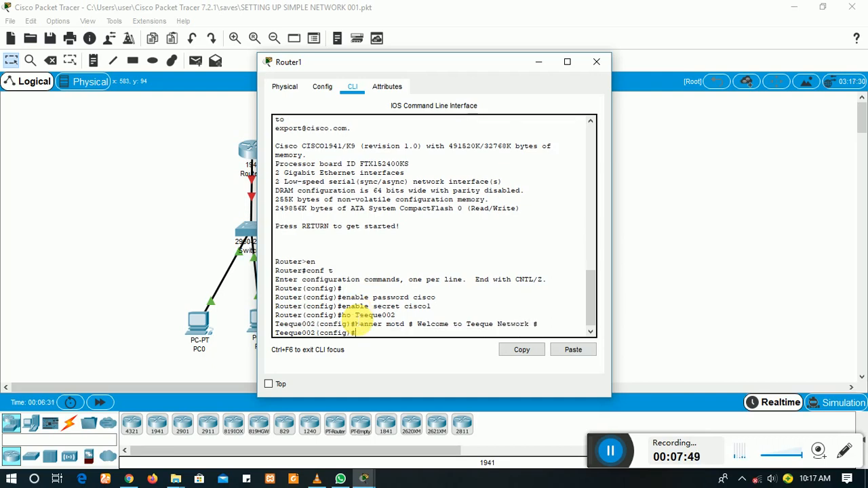
# Step: Give console line 0 its own password and require login on it
pyautogui.write('line con')
pyautogui.write(' 0')
pyautogui.press('Return')
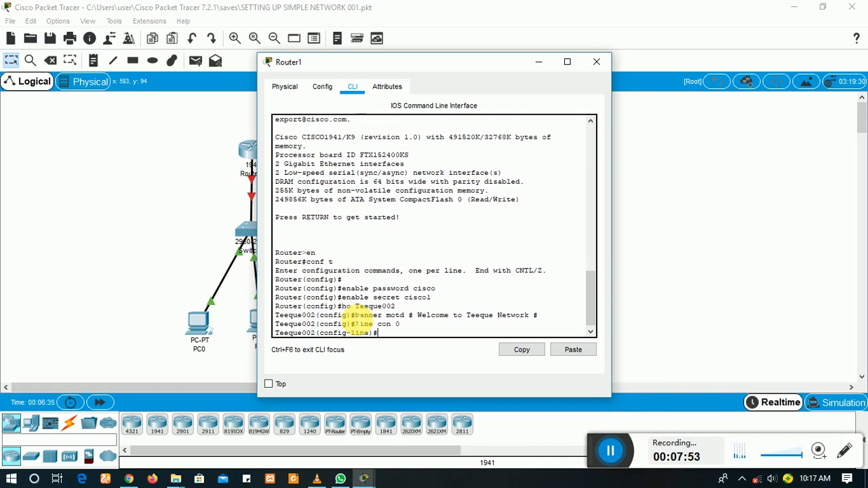
pyautogui.write('password cisco')
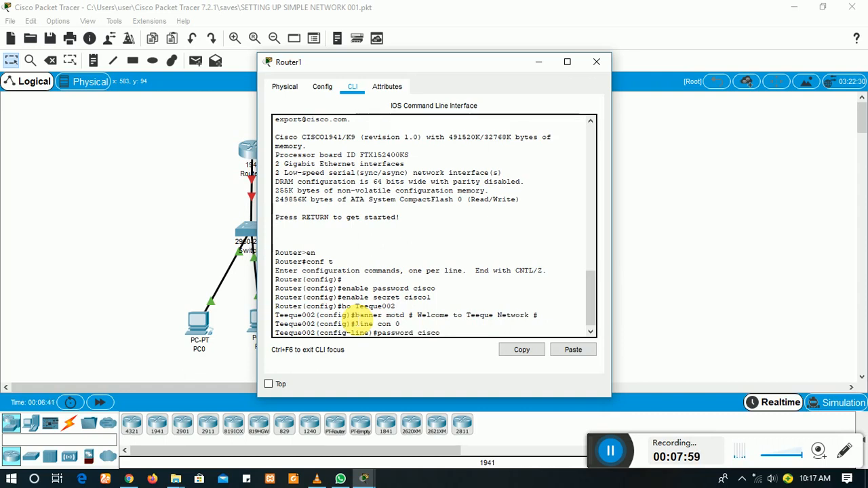
pyautogui.write('2')
pyautogui.press('Return')
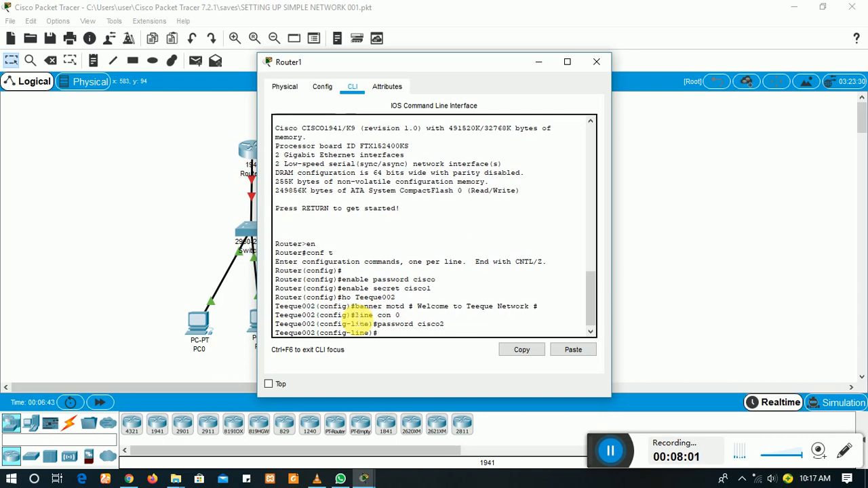
pyautogui.write('login')
pyautogui.press('Return')
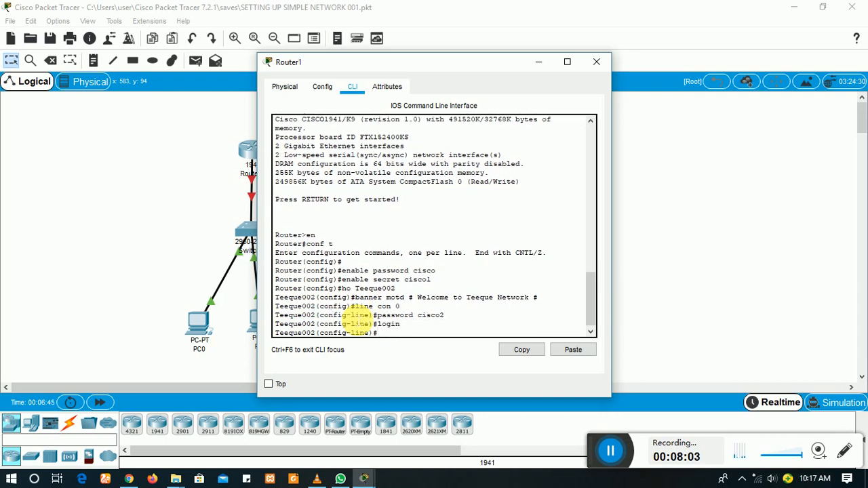
# Step: Give auxiliary line 0 its own password and require login on it
pyautogui.write('line aux 0')
pyautogui.press('Return')
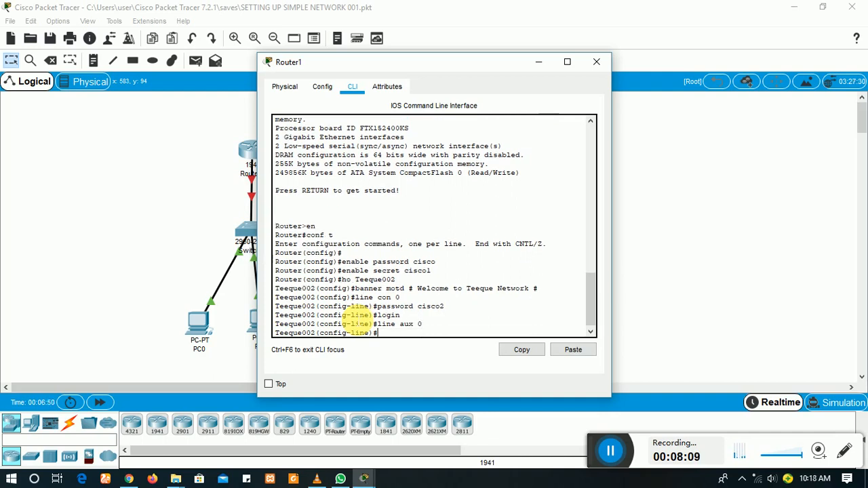
pyautogui.write('password cisco3')
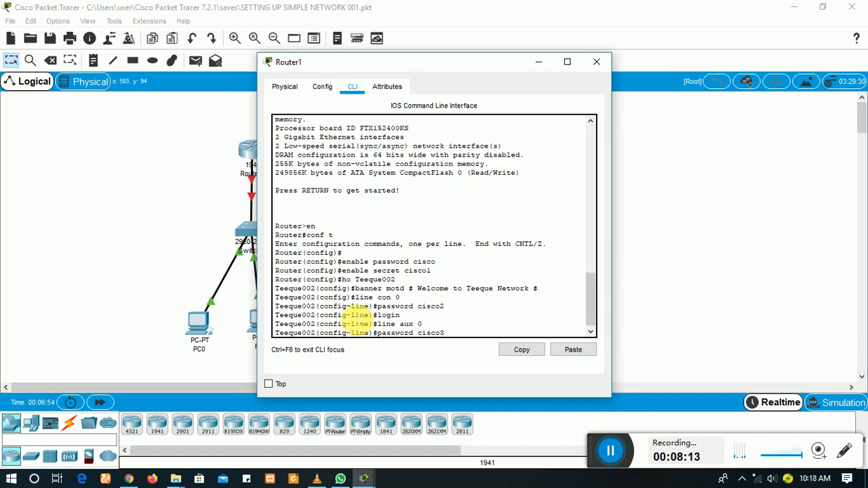
pyautogui.press('Return')
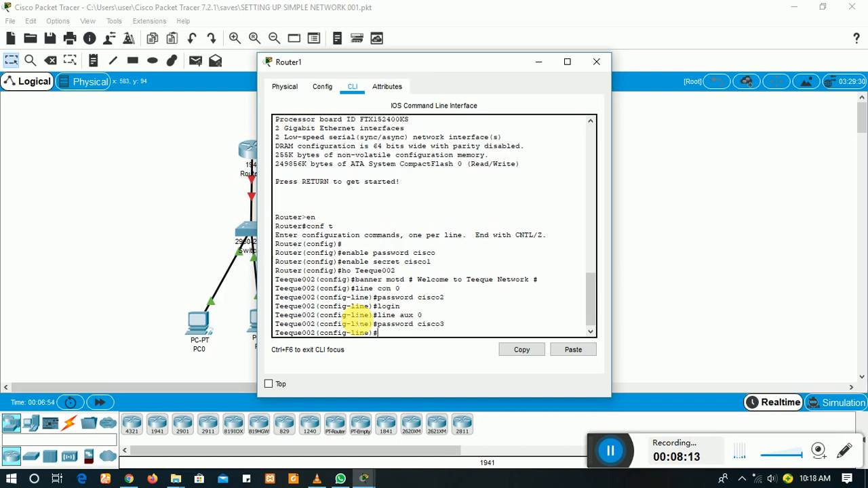
pyautogui.write('login')
pyautogui.press('Return')
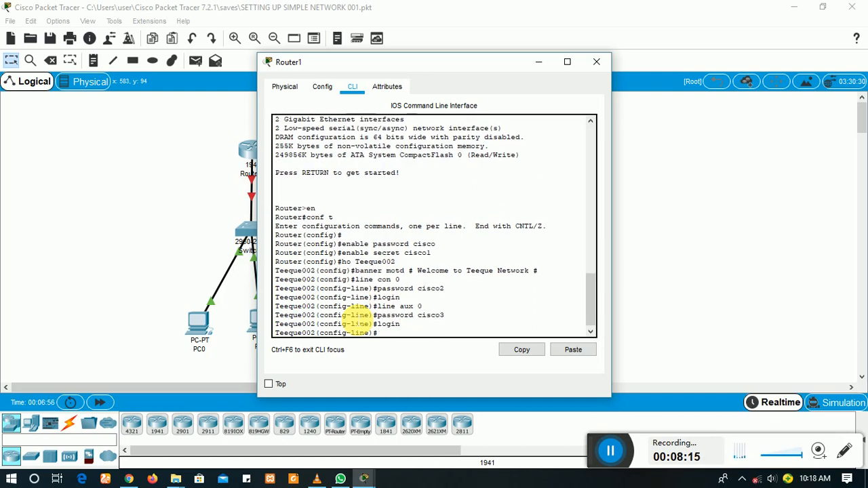
# Step: Protect vty lines 0 15 with a password and login, then return to global configuration
pyautogui.write('line vty 0 15')
pyautogui.press('Return')
pyautogui.write('pass')
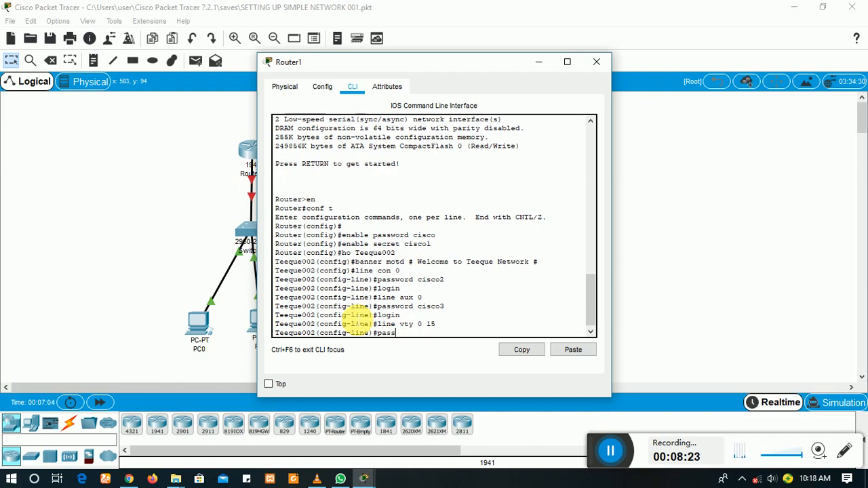
pyautogui.write('word cisco4')
pyautogui.press('Return')
pyautogui.write('login')
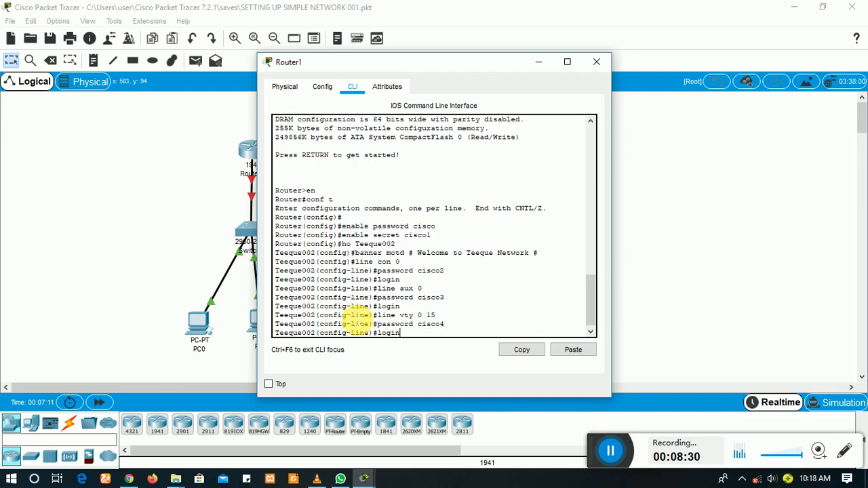
pyautogui.press('Return')
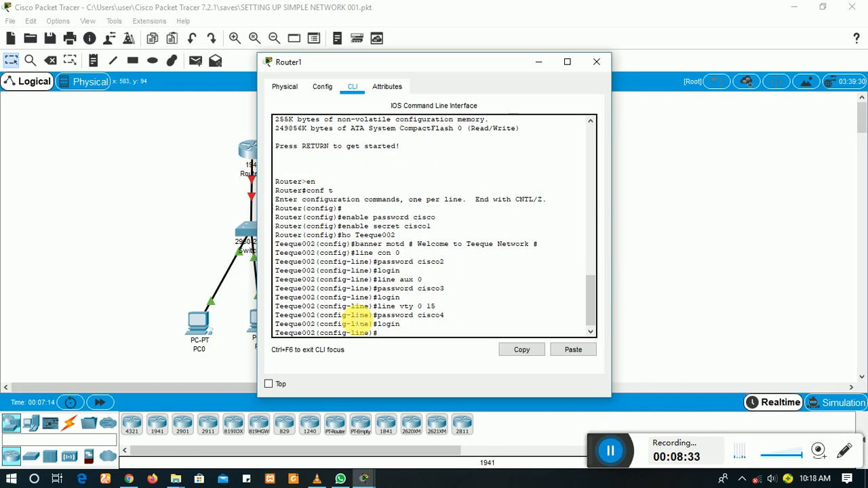
pyautogui.write('exit')
pyautogui.press('Return')
pyautogui.write('servic')
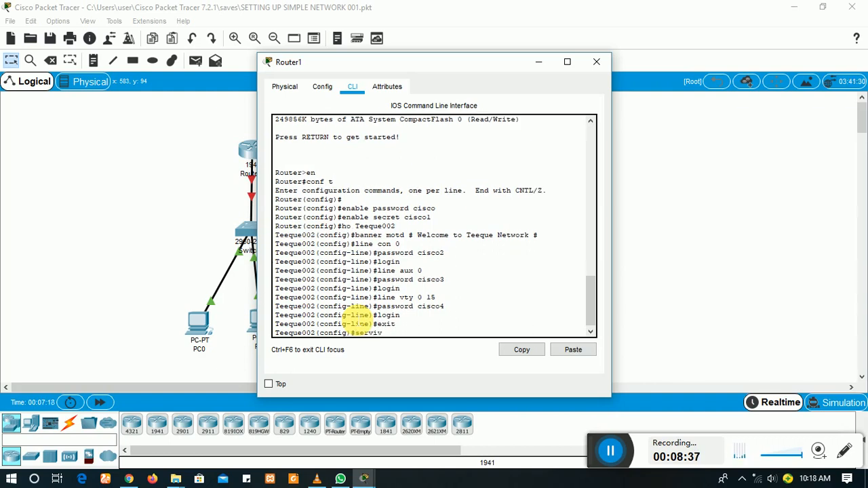
pyautogui.write('e pass')
# Step: Turn on service password-encryption and save running-config to startup-config with the default name
pyautogui.press('Tab')
pyautogui.press('Return')
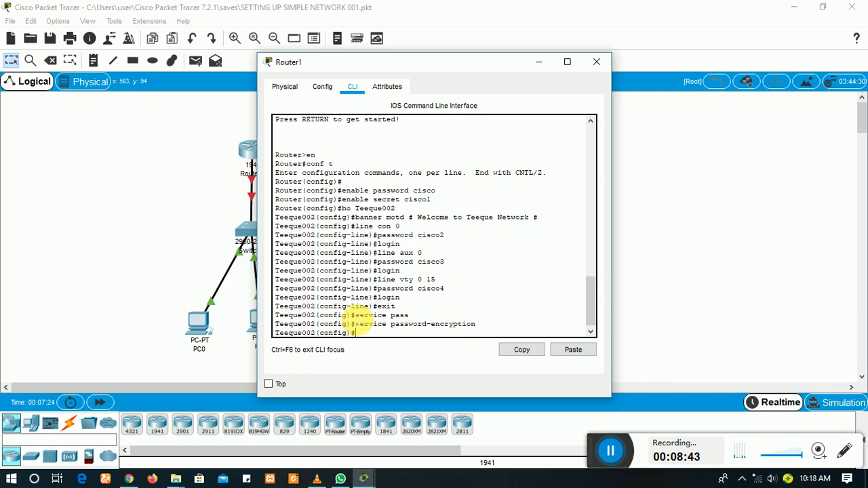
pyautogui.write('do copy run start')
pyautogui.press('Return')
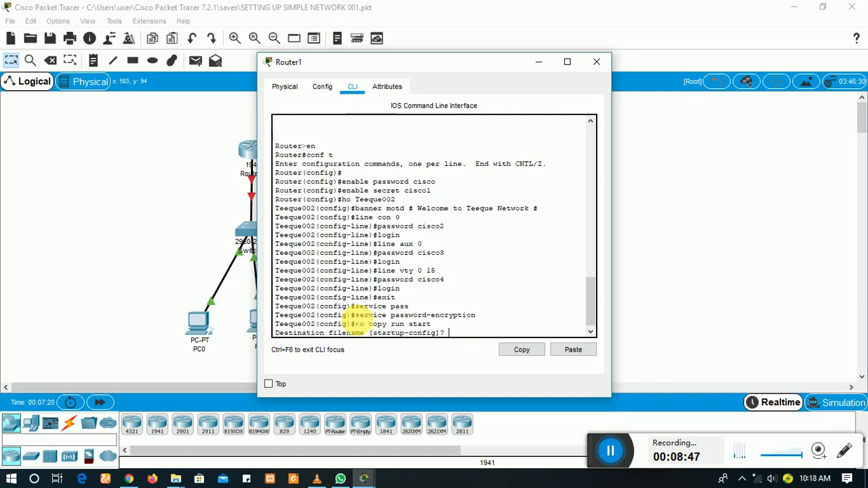
pyautogui.press('Return')
pyautogui.press('Return')
pyautogui.write('end')
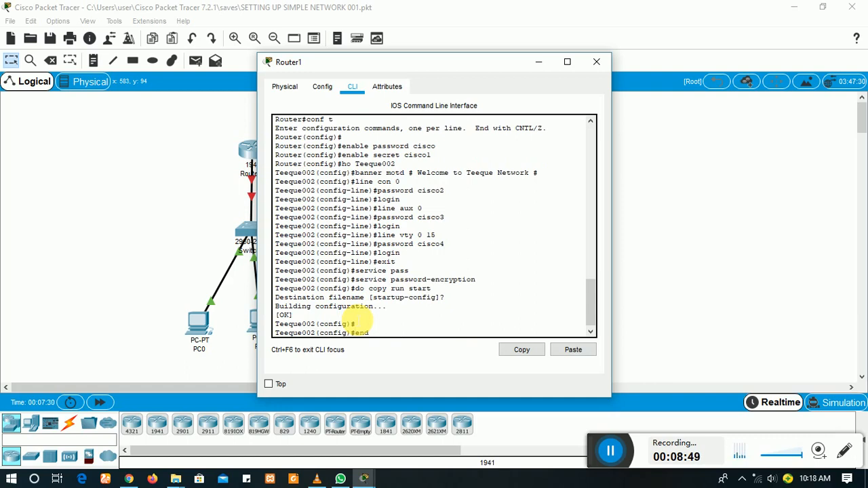
pyautogui.press('Return')
# Step: Log out of Router1, then log back in past the banner with the console password
pyautogui.write('exit')
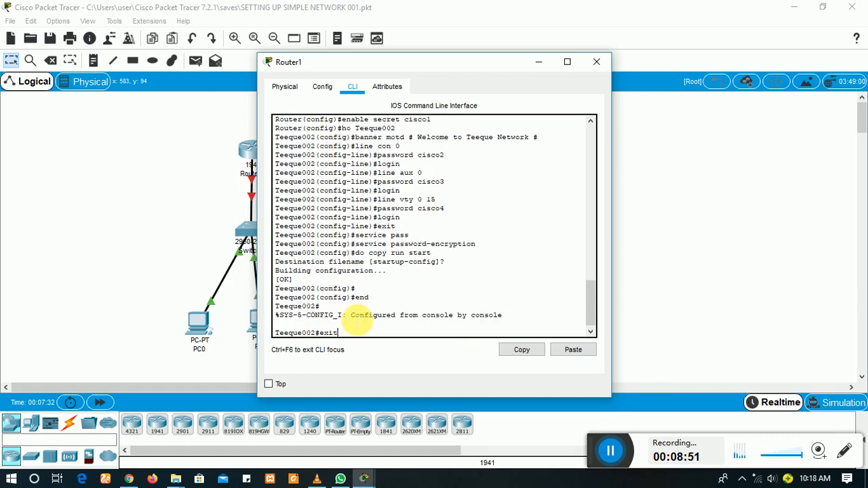
pyautogui.press('Return')
pyautogui.press('Return')
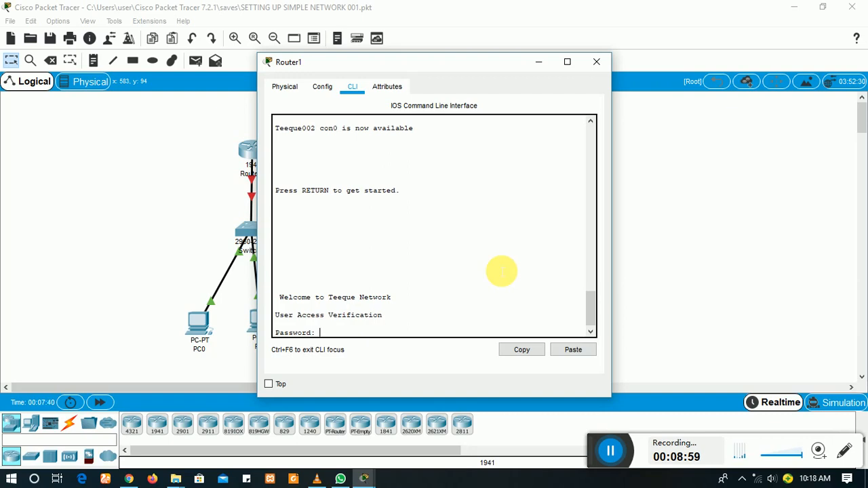
pyautogui.press('Return')
pyautogui.write('eeque002>e')
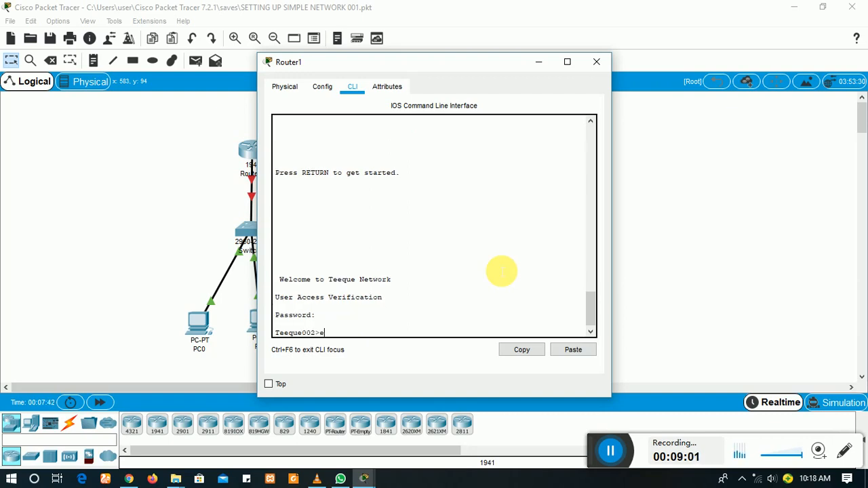
pyautogui.write('n')
pyautogui.press('Return')
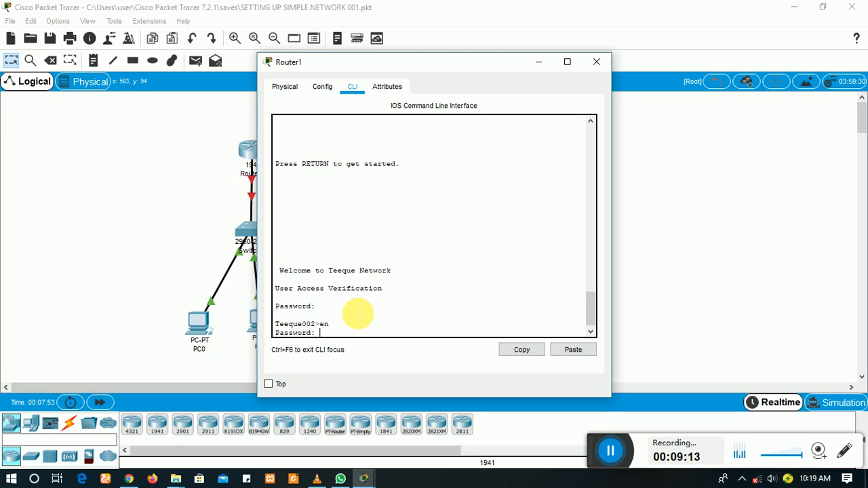
# Step: Reach privileged mode with the enable secret, then log out to the banner and password prompt
pyautogui.press('Return')
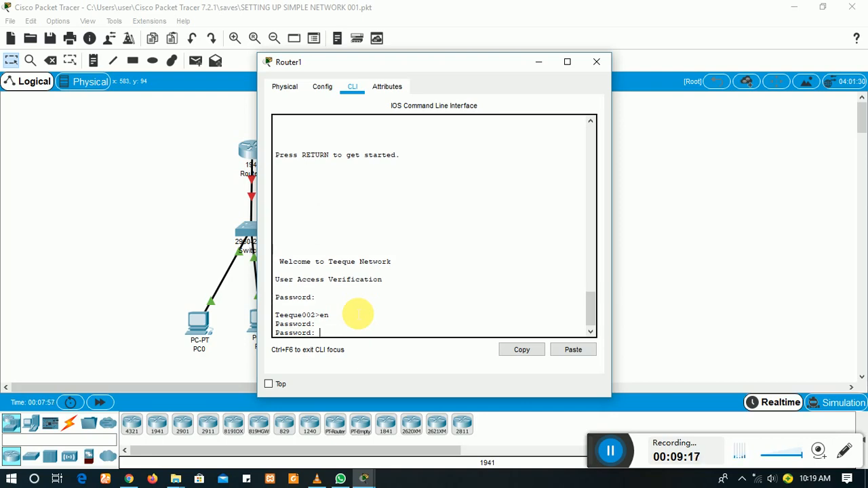
pyautogui.press('Return')
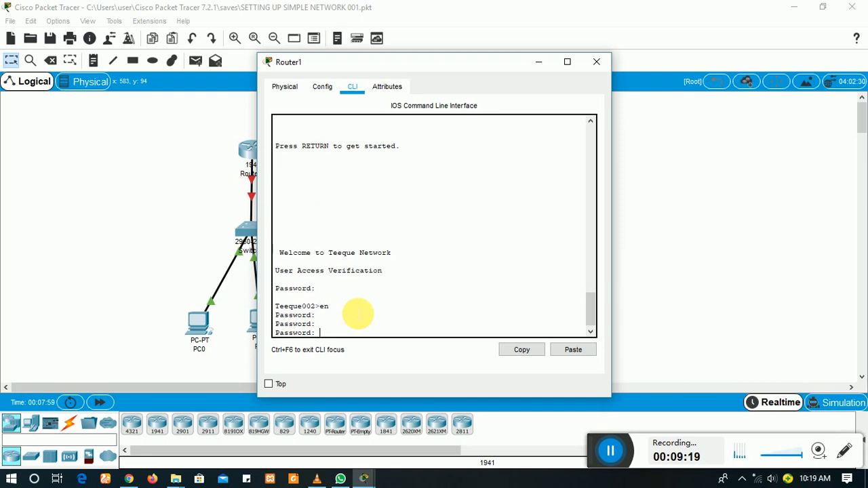
pyautogui.press('Return')
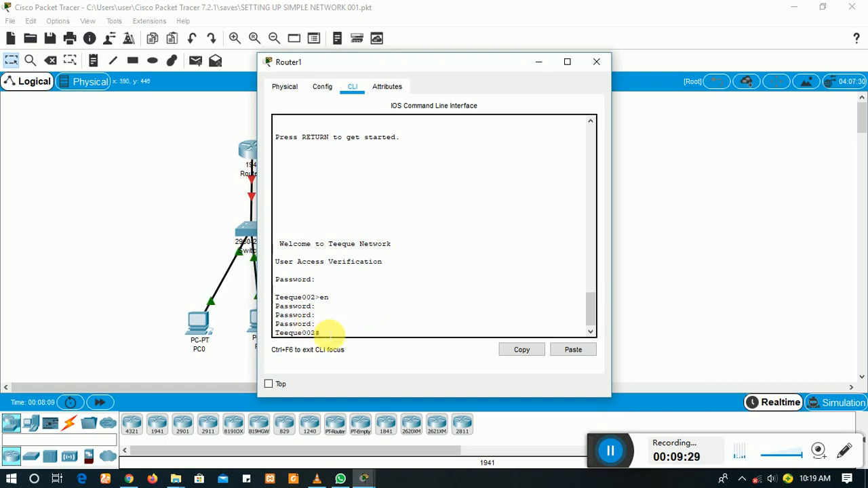
pyautogui.write('exit')
pyautogui.press('Return')
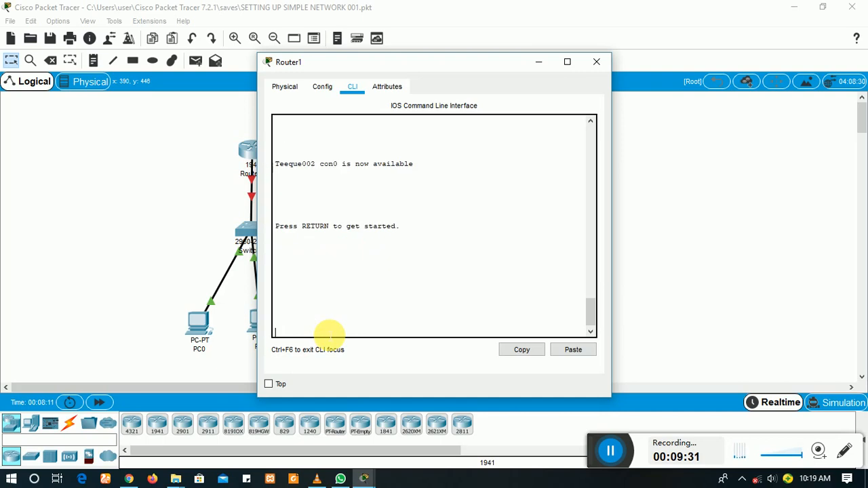
pyautogui.press('Return')
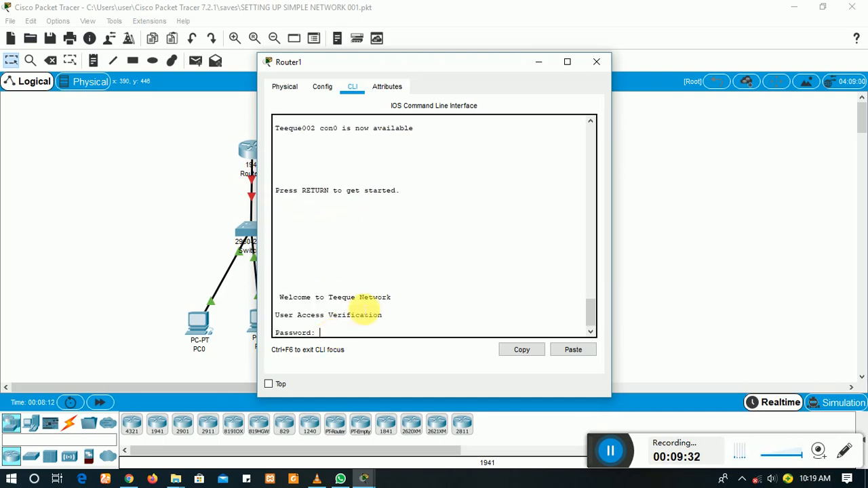
# Step: Switch from Router1 to Router2's CLI and enter global configuration mode
pyautogui.click(596, 61)
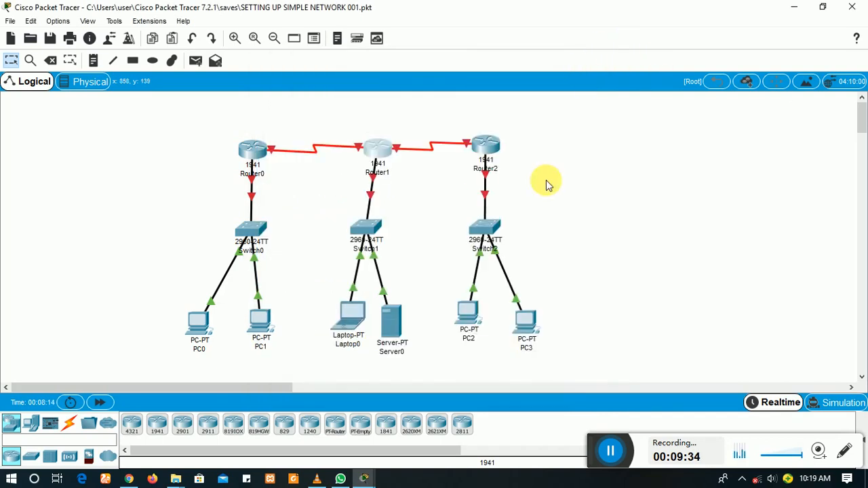
pyautogui.click(484, 146)
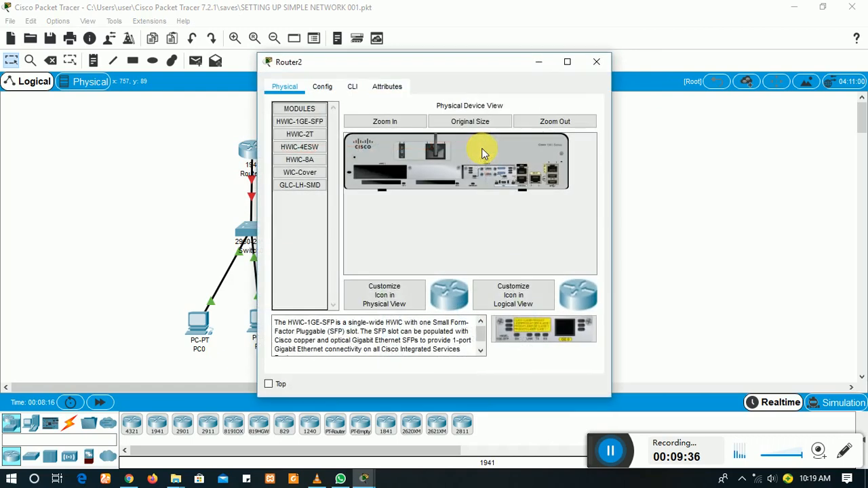
pyautogui.click(350, 89)
pyautogui.press('Return')
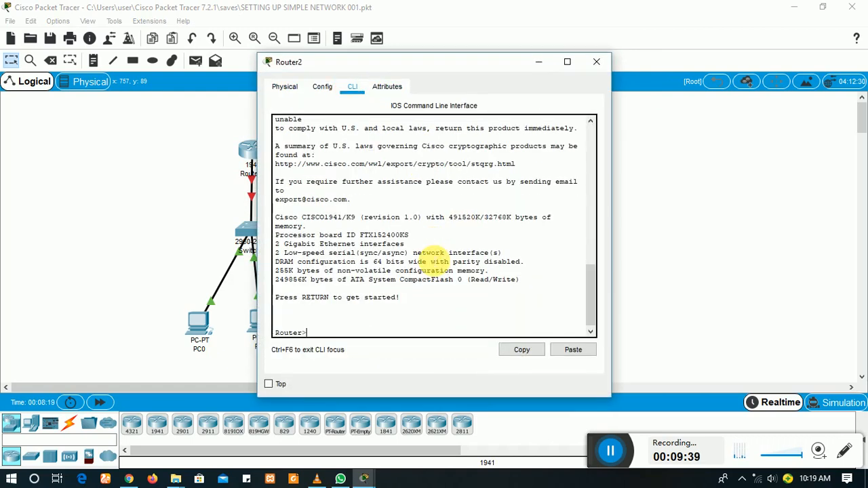
pyautogui.write('en')
pyautogui.press('Return')
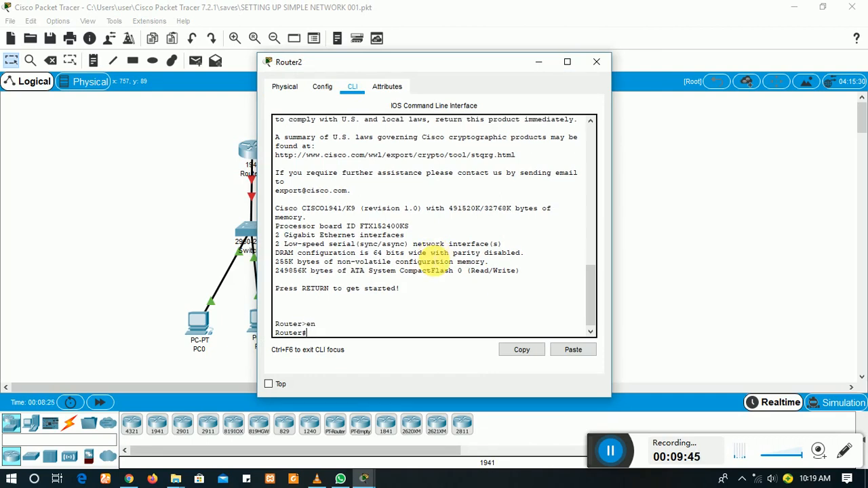
pyautogui.write('conf t')
pyautogui.press('Return')
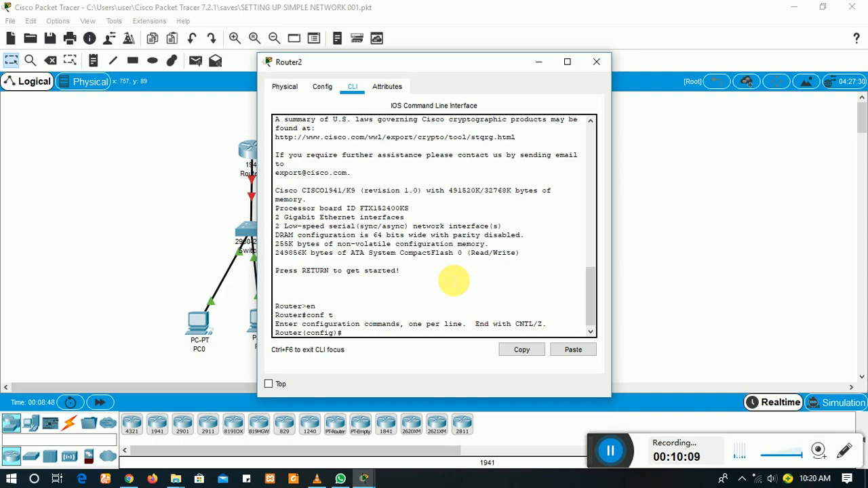
# Step: Set an enable password and an enable secret on Router2
pyautogui.write('n')
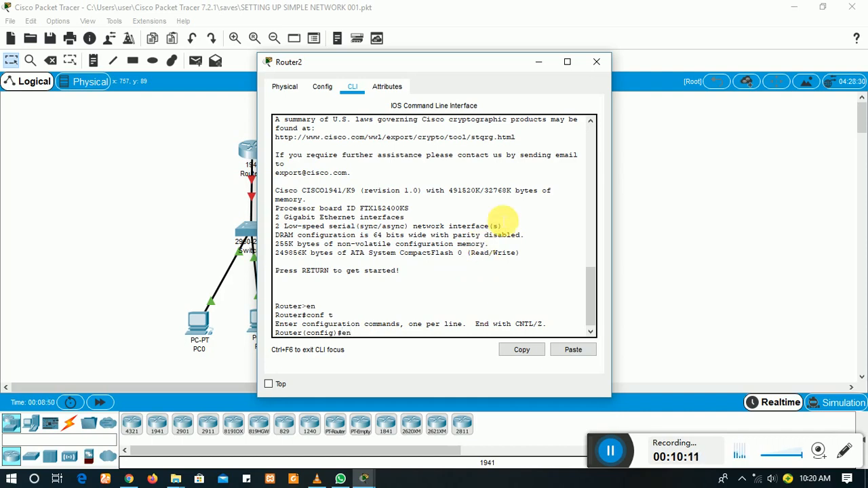
pyautogui.write('able password cisco')
pyautogui.press('Return')
pyautogui.write('enabl')
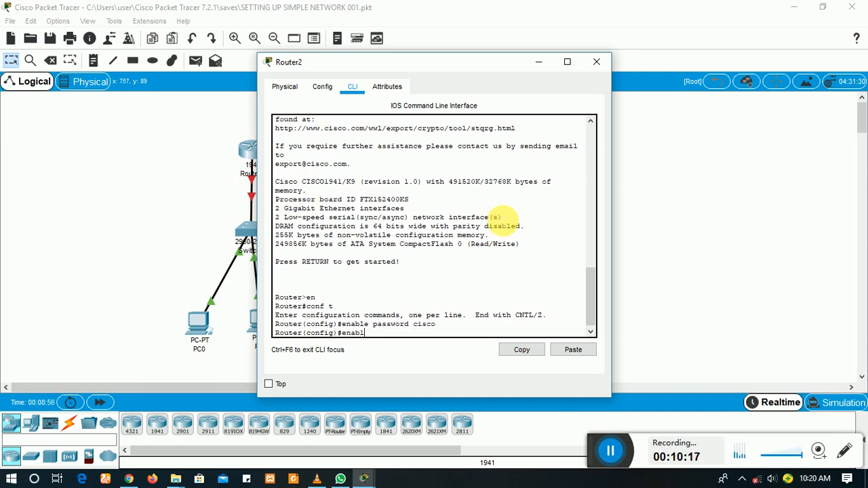
pyautogui.write('e secret cisol')
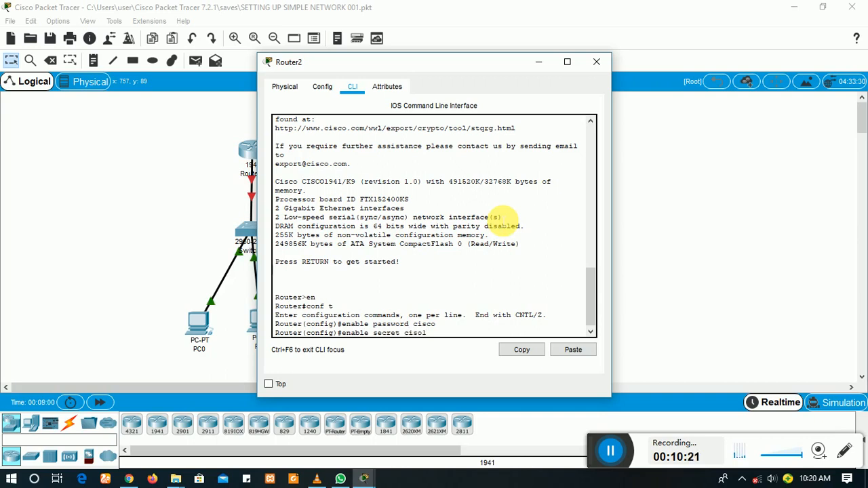
pyautogui.press('BackSpace')
pyautogui.write('co1')
pyautogui.press('Return')
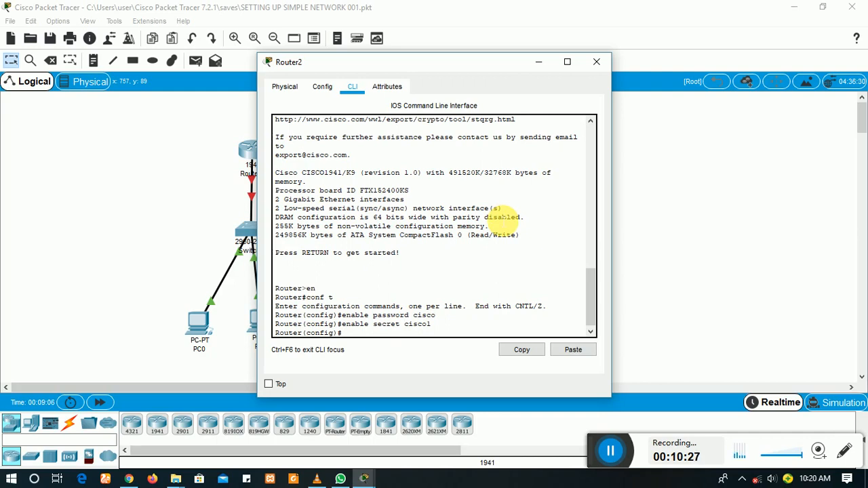
# Step: Rename the router Teeque003 and set the MOTD banner 'Welcome to Teeque Networks'
pyautogui.write('ho Teeque003')
pyautogui.press('Return')
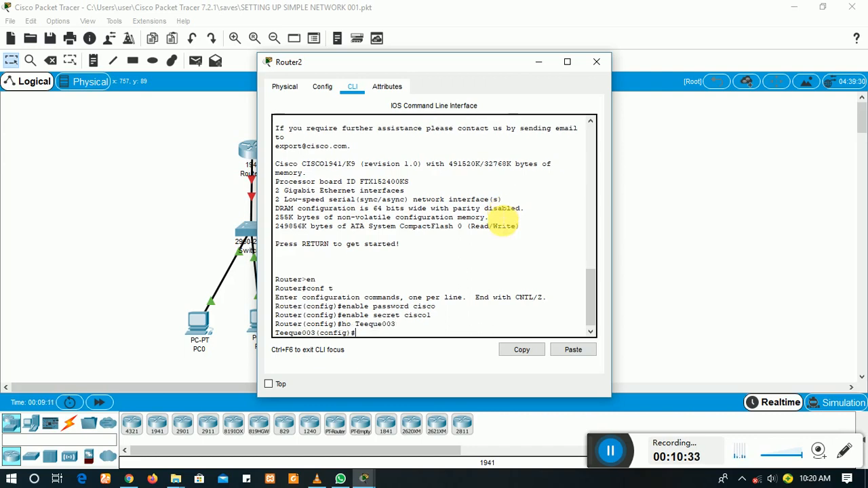
pyautogui.write('banner motd')
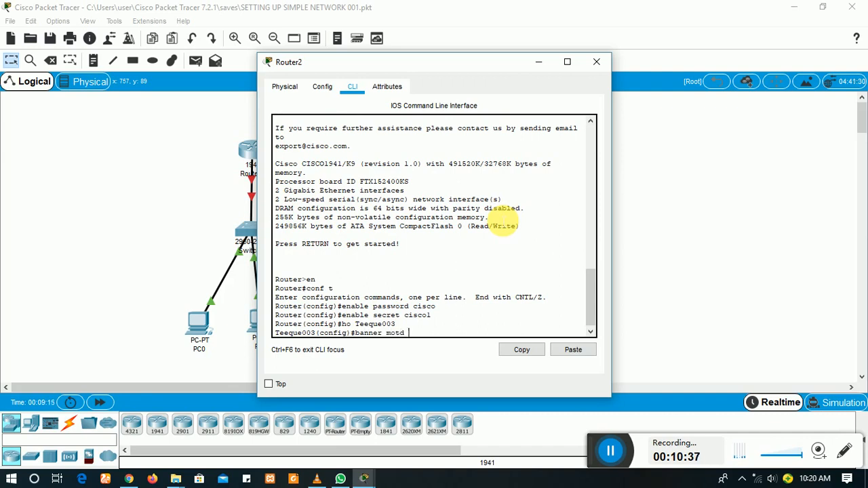
pyautogui.write(' # Welcome to Teeque Network')
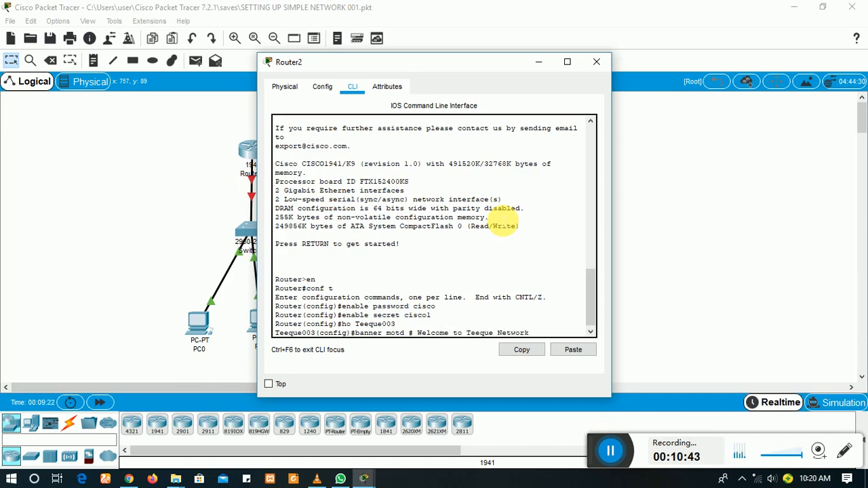
pyautogui.write('s')
pyautogui.write(' #')
pyautogui.press('Return')
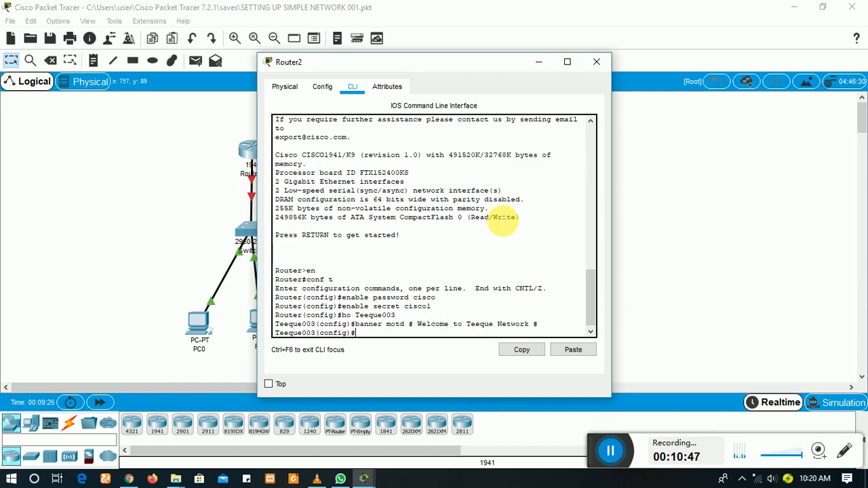
# Step: Give console line 0 a password and require login on it
pyautogui.write('line con 0')
pyautogui.press('Return')
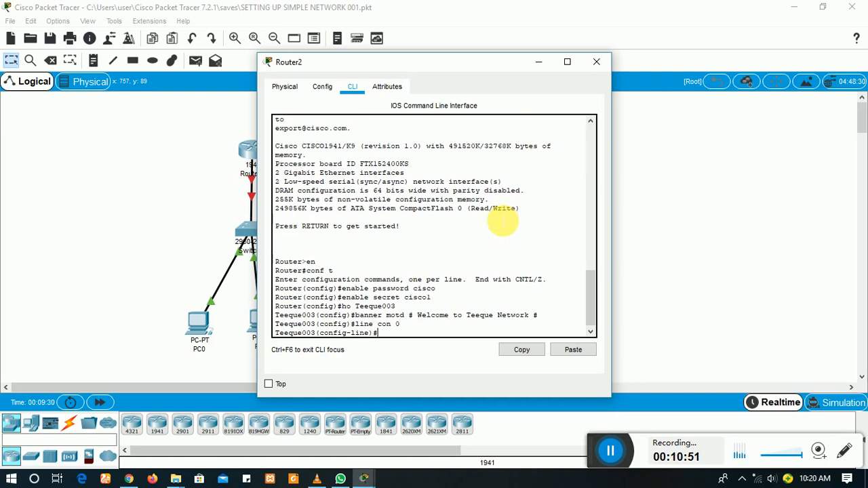
pyautogui.write('password cisco2')
pyautogui.press('Return')
pyautogui.write('l')
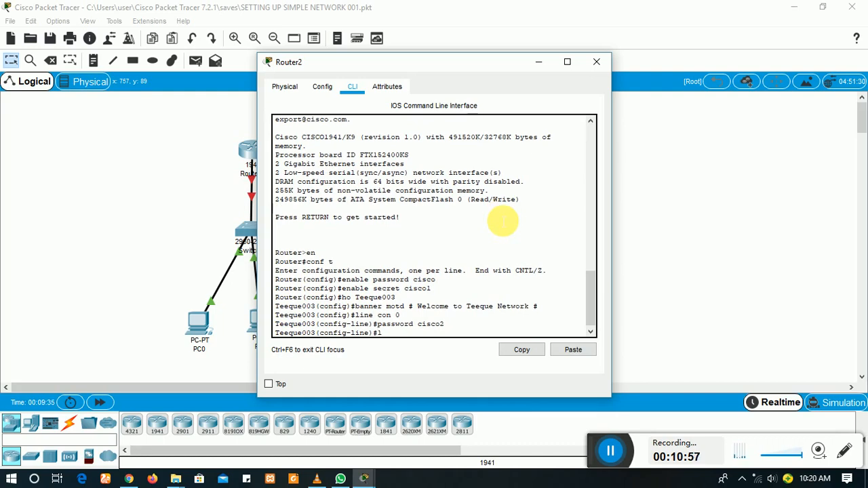
pyautogui.write('ine')
pyautogui.press('BackSpace')
pyautogui.press('BackSpace')
pyautogui.press('BackSpace')
pyautogui.press('BackSpace')
pyautogui.press('BackSpace')
pyautogui.press('BackSpace')
pyautogui.write('login')
pyautogui.press('Return')
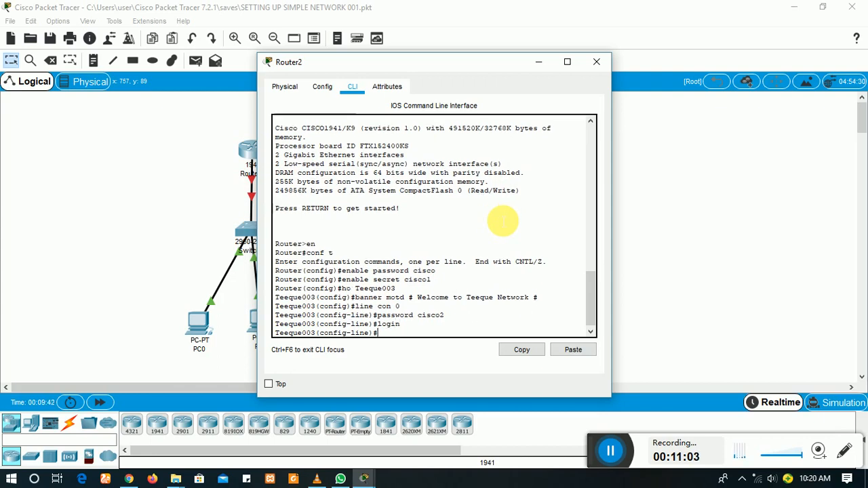
# Step: Give auxiliary line 0 a password and require login on it
pyautogui.write('line aux 0')
pyautogui.press('Return')
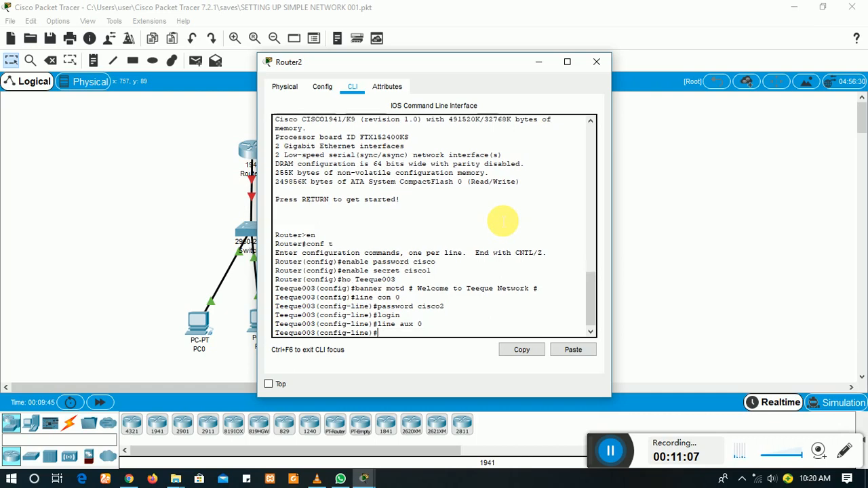
pyautogui.write('password ')
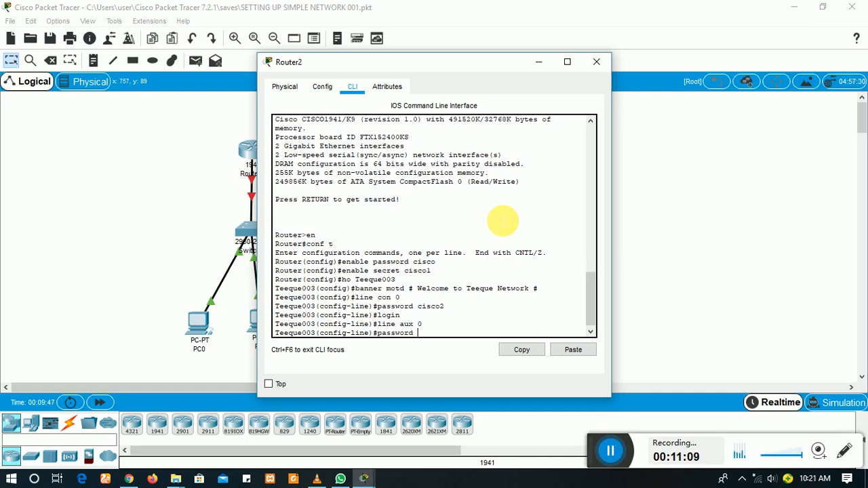
pyautogui.write('cisco3')
pyautogui.press('Return')
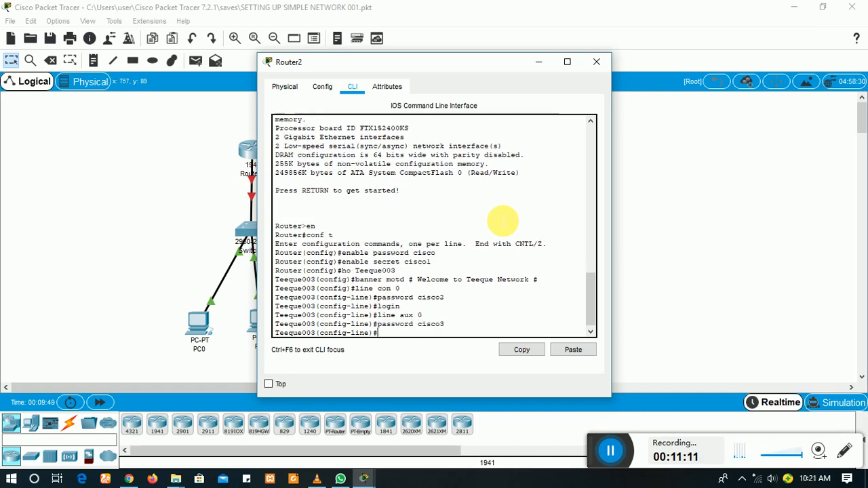
pyautogui.write('login')
pyautogui.press('Return')
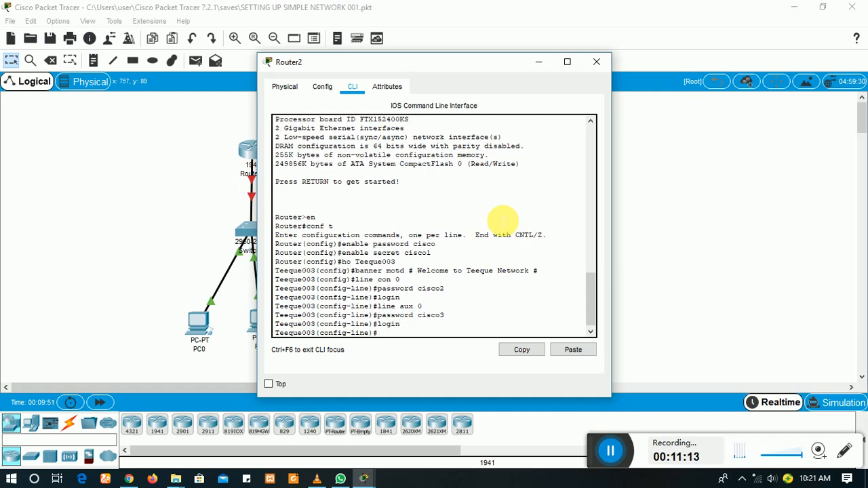
# Step: Protect vty lines 0 15 with a password and login, then end configuration mode
pyautogui.write('line vty 0 15')
pyautogui.press('Return')
pyautogui.write('passwor')
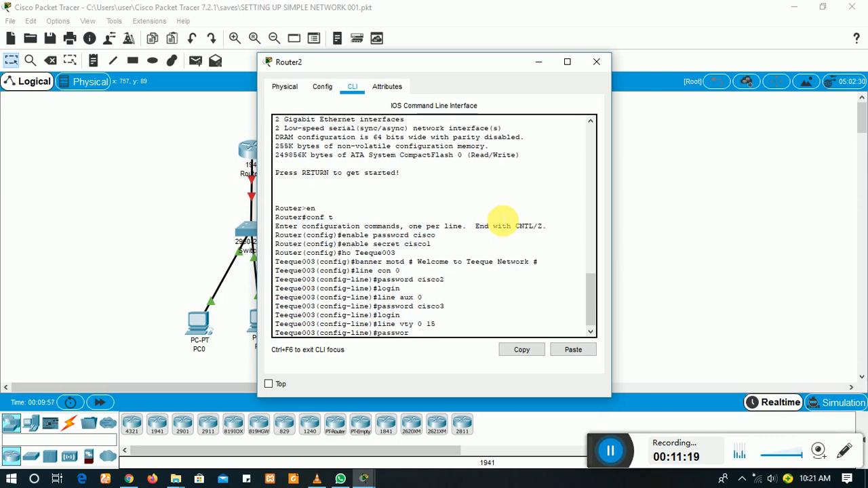
pyautogui.write('d cisco4')
pyautogui.press('Return')
pyautogui.write('login')
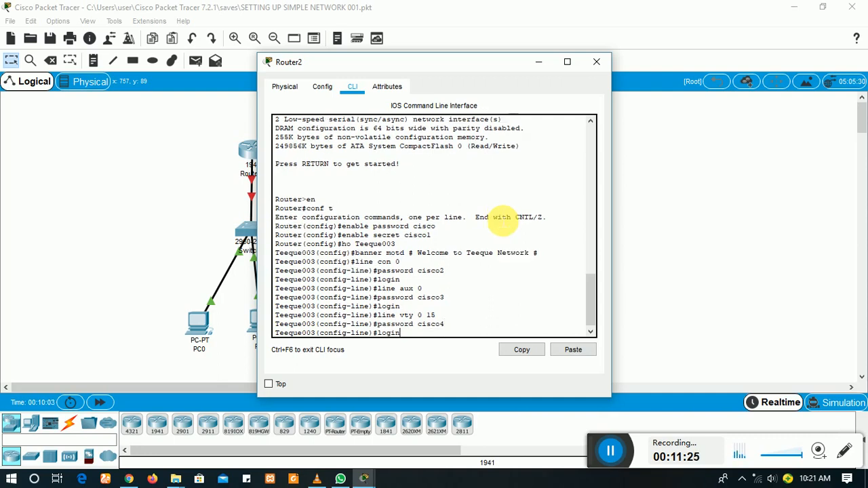
pyautogui.press('Return')
pyautogui.write('end')
pyautogui.press('Return')
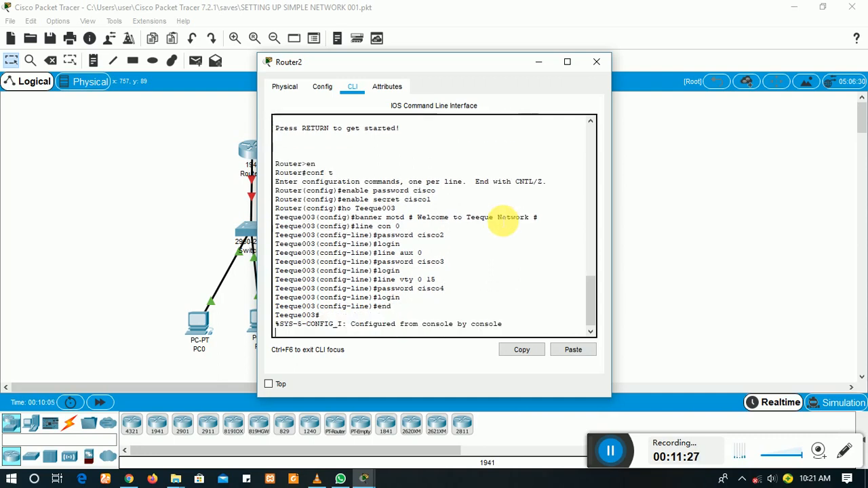
pyautogui.press('Return')
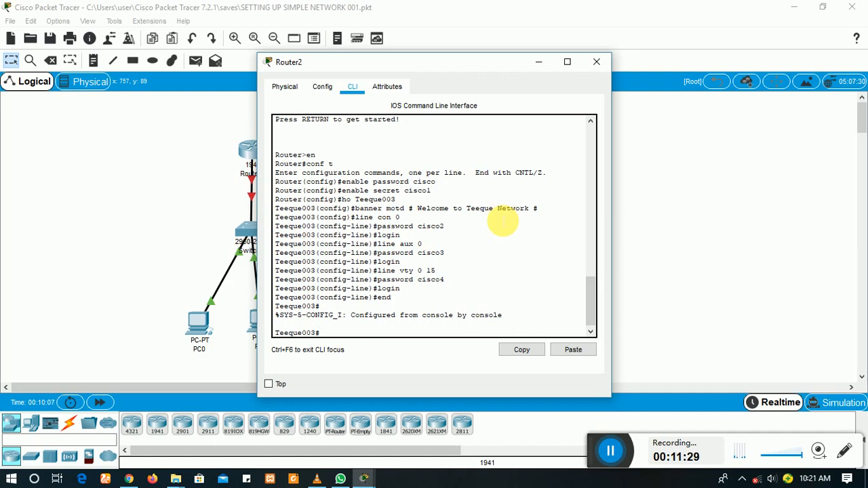
# Step: Turn on service password-encryption on Teeque003
pyautogui.write('conf t')
pyautogui.press('Return')
pyautogui.write('serv')
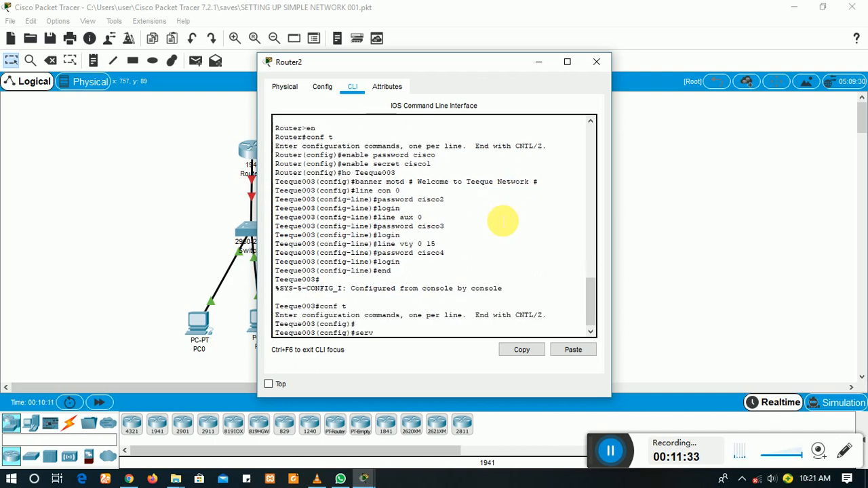
pyautogui.write('ice pass')
pyautogui.press('Tab')
pyautogui.press('Return')
pyautogui.press('Return')
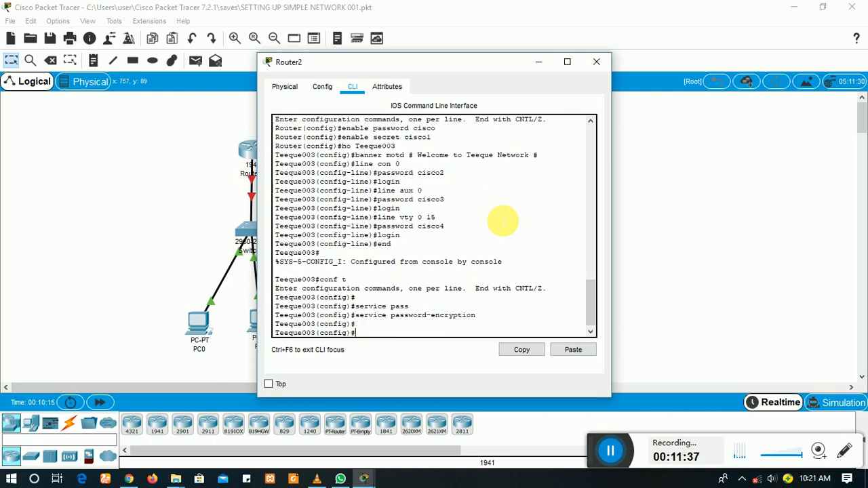
pyautogui.write('end')
pyautogui.press('Return')
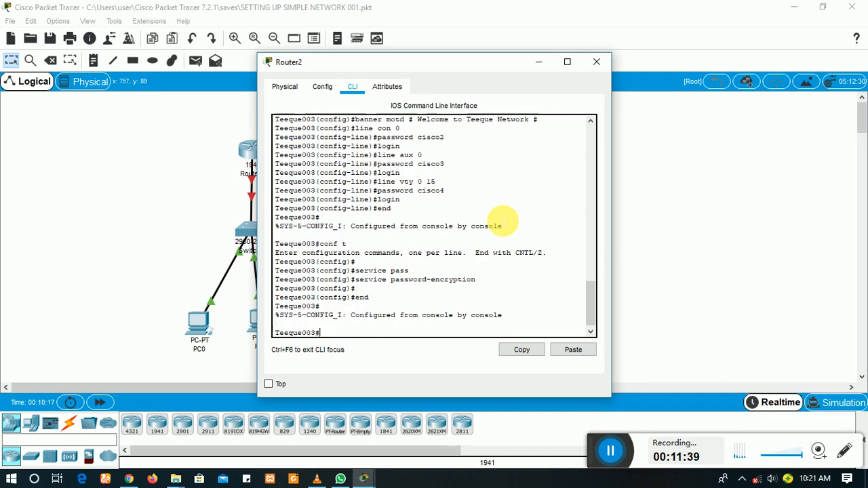
# Step: Save running-config to startup-config with the default name, log out, and close Router2's window
pyautogui.write('copy')
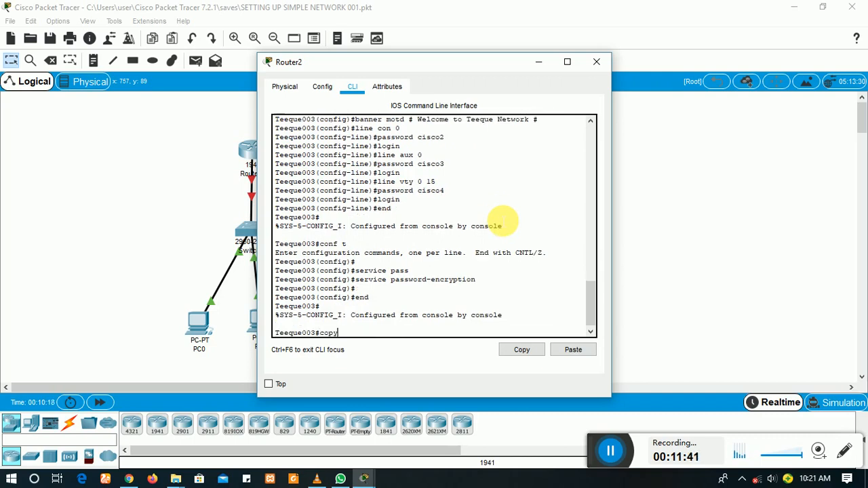
pyautogui.write(' run start')
pyautogui.press('Return')
pyautogui.press('Return')
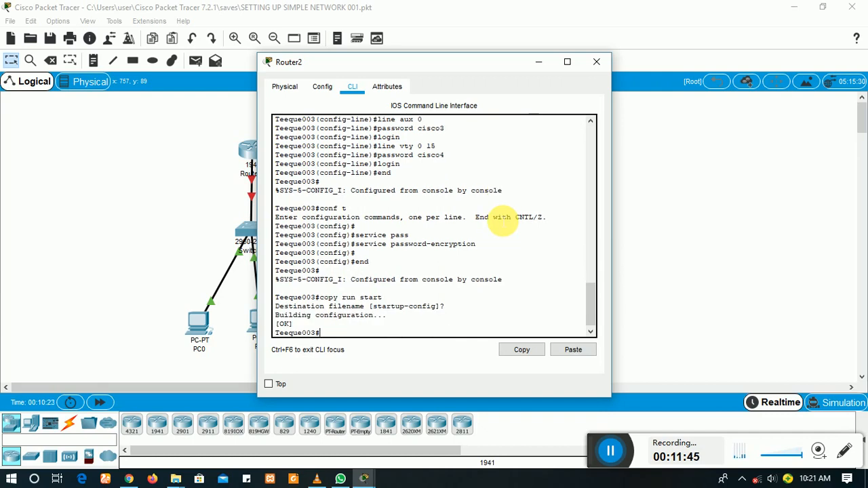
pyautogui.press('Return')
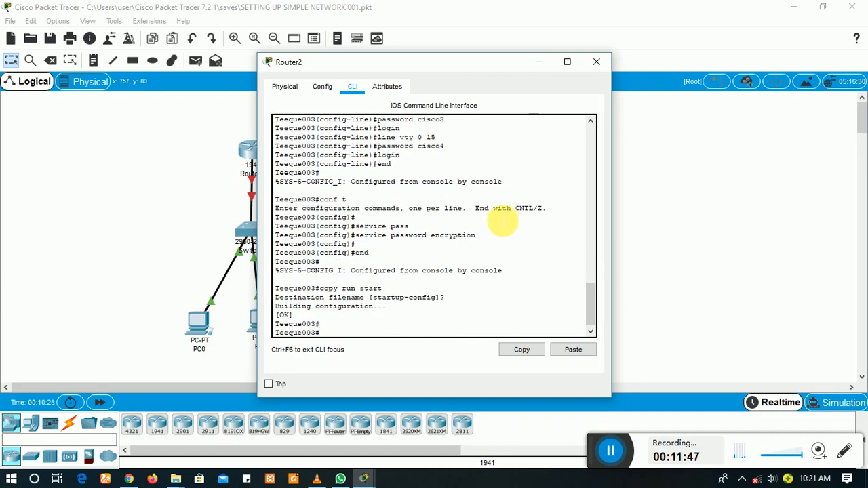
pyautogui.write('exit')
pyautogui.press('Return')
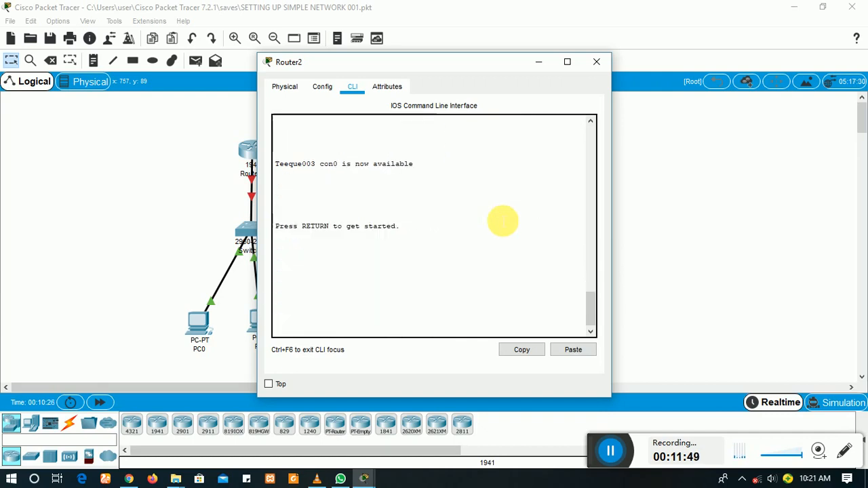
pyautogui.press('Return')
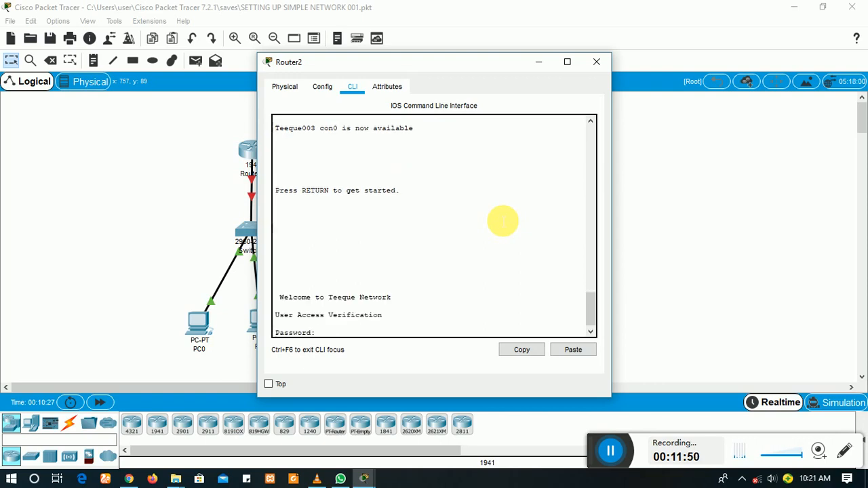
pyautogui.click(595, 67)
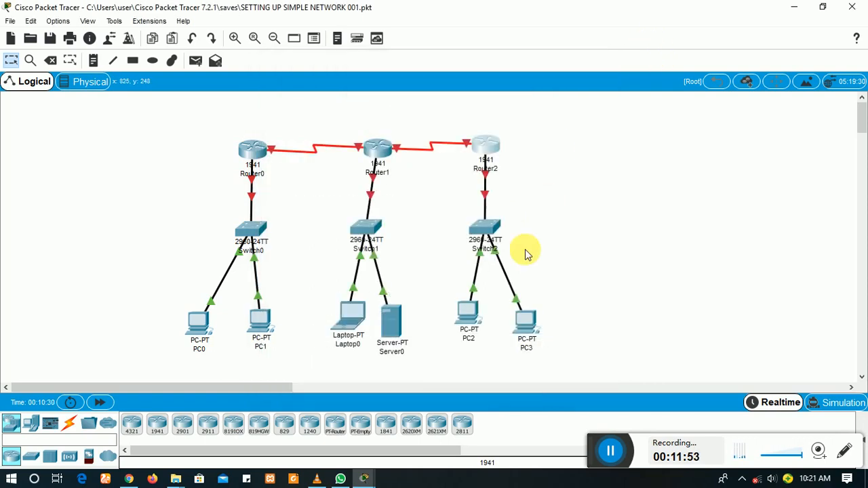
# Step: Open Router1 and log in past the banner with the console password after several attempts
pyautogui.click(383, 156)
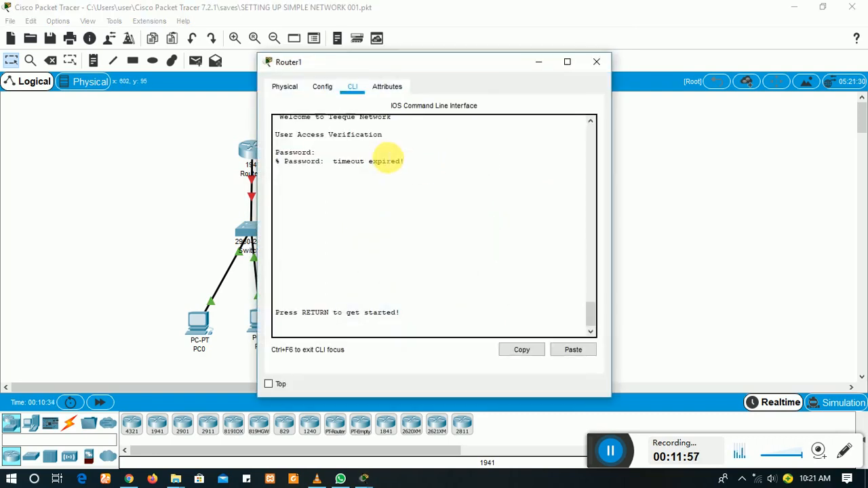
pyautogui.press('Return')
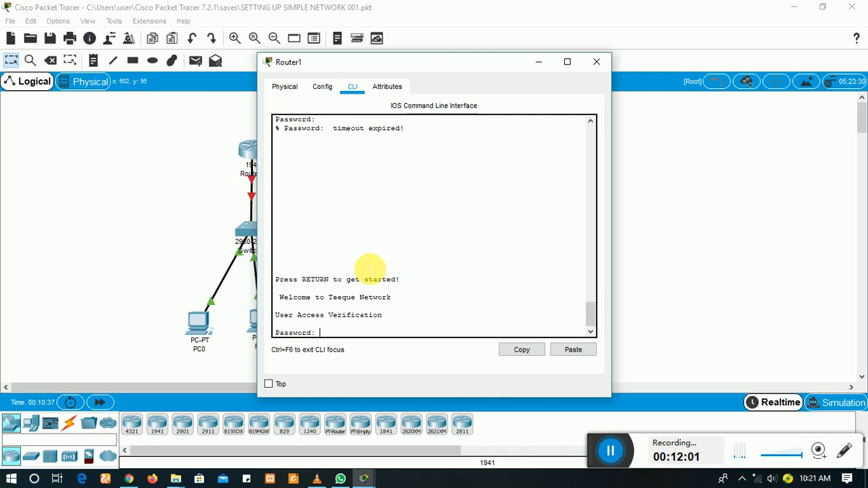
pyautogui.press('Return')
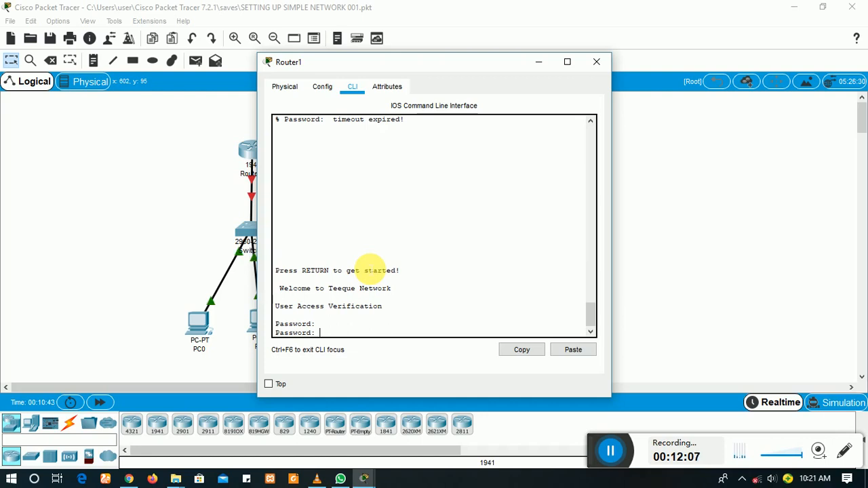
pyautogui.press('Return')
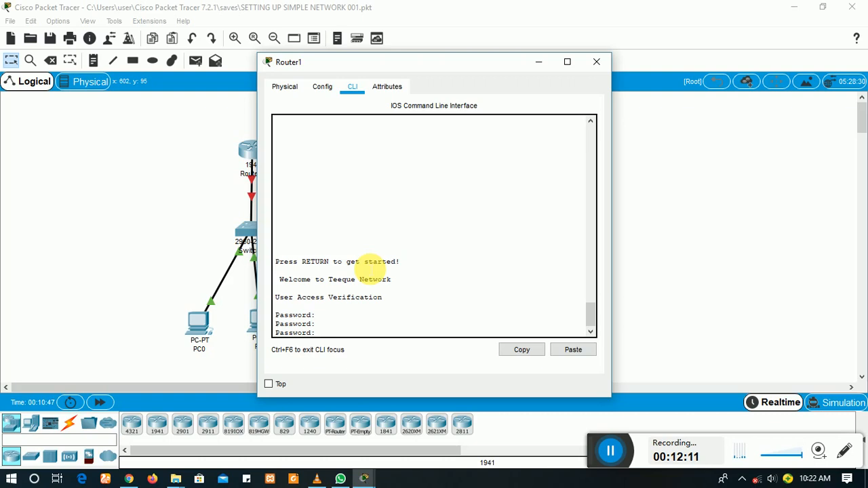
pyautogui.press('Return')
pyautogui.press('Return')
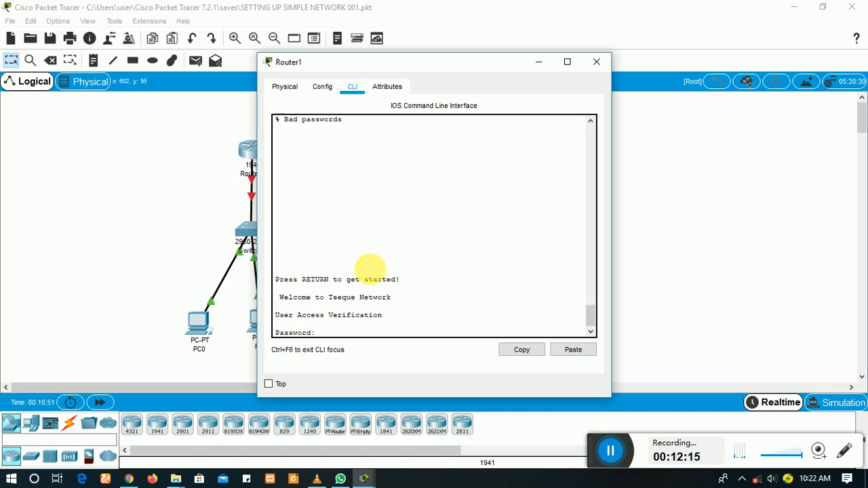
pyautogui.press('Return')
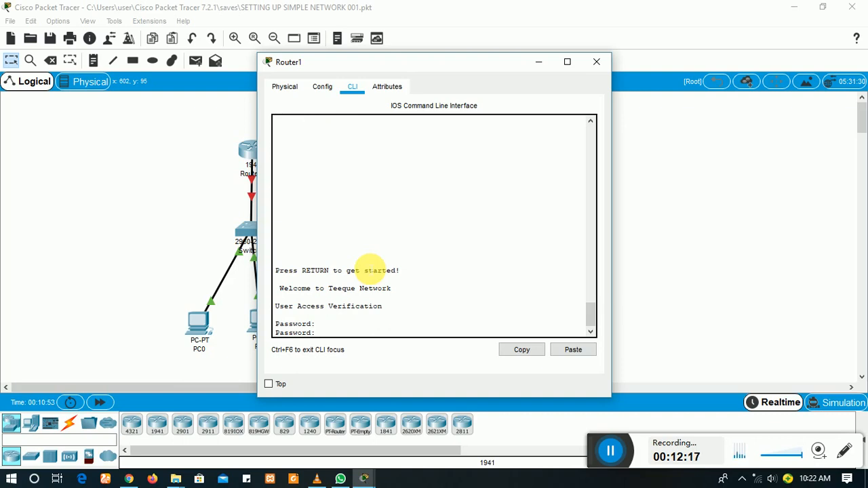
pyautogui.press('Return')
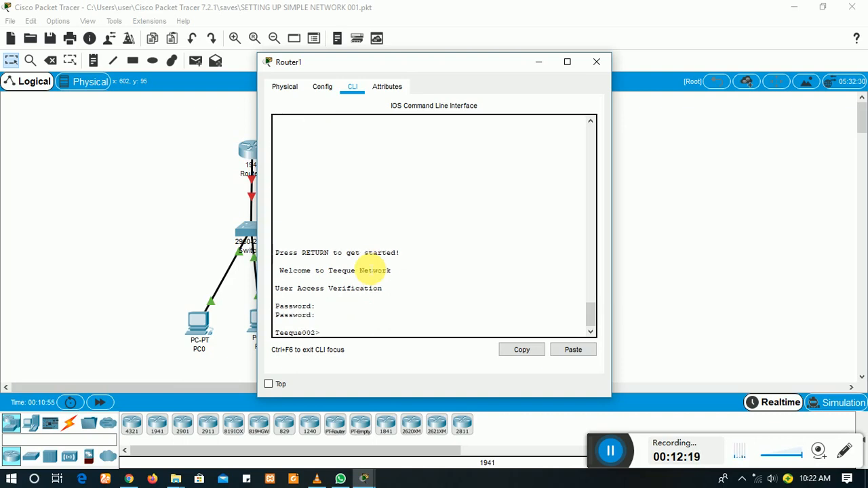
# Step: Enter privileged mode with the enable secret, copy run start, and close Router1's window
pyautogui.write('en')
pyautogui.press('Return')
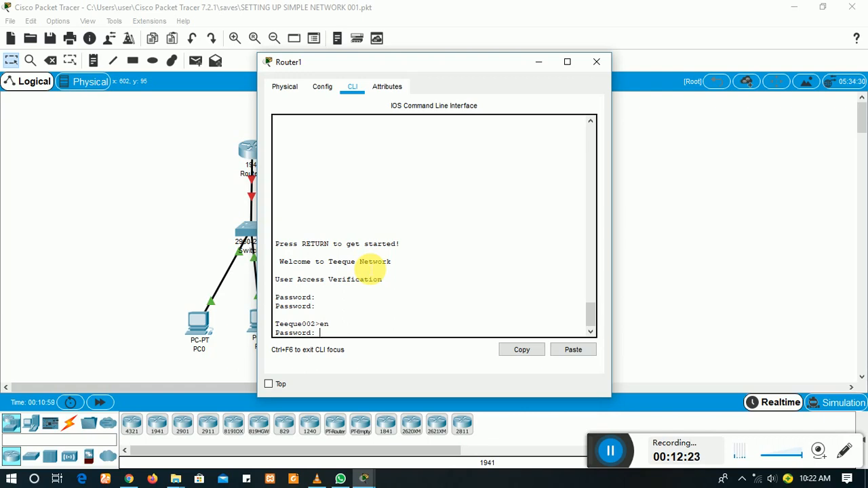
pyautogui.press('Return')
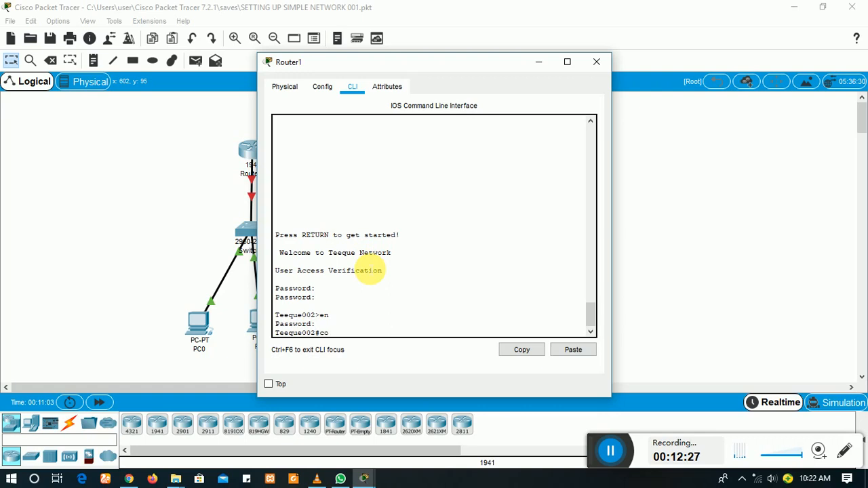
pyautogui.write('py run start')
pyautogui.press('Return')
pyautogui.press('Return')
pyautogui.press('Return')
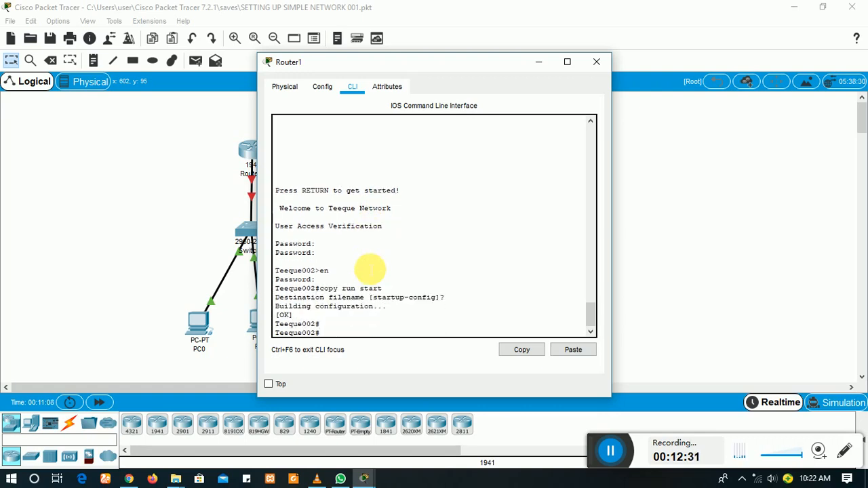
pyautogui.click(596, 62)
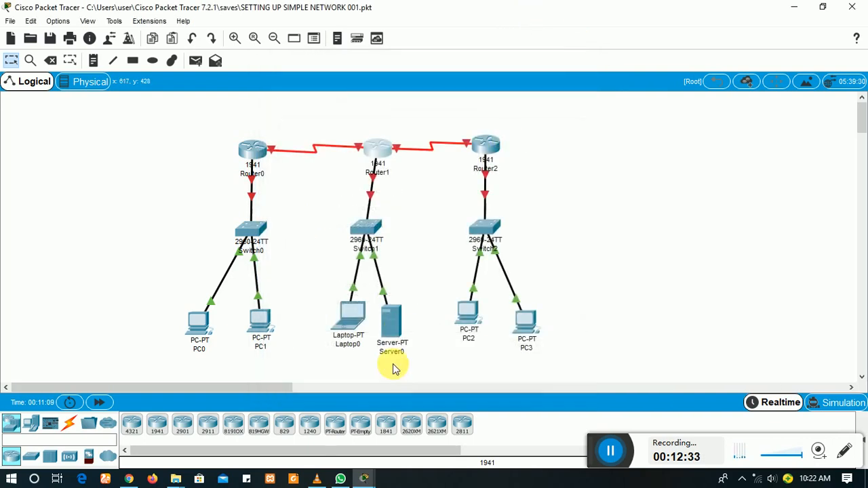
# Step: Save Teeque001's running-config to startup-config with the default name, log out, and close Router0
pyautogui.moveTo(364, 479)
pyautogui.click(403, 441)
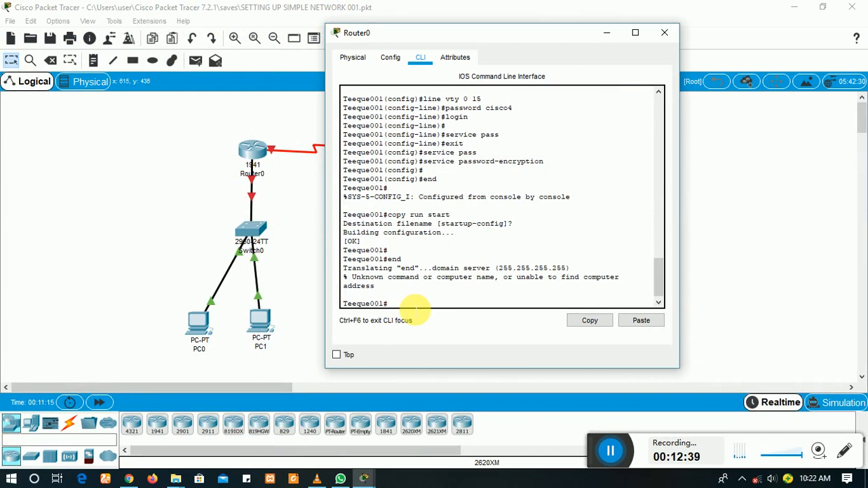
pyautogui.write('copy')
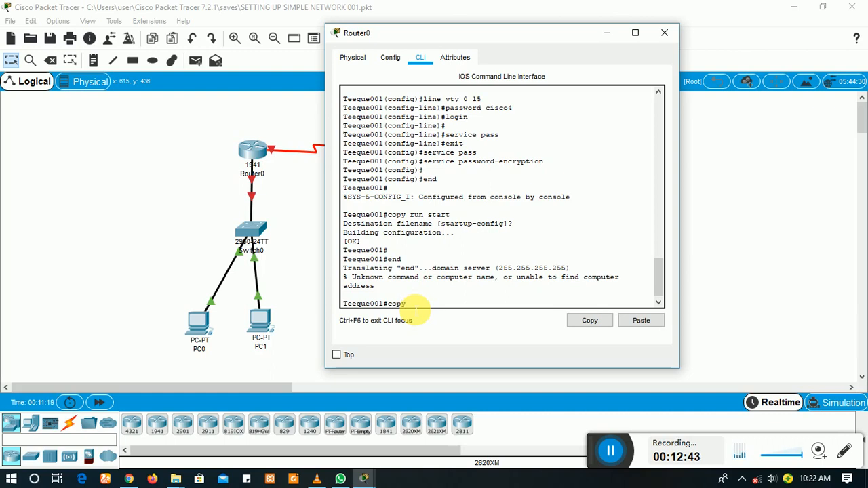
pyautogui.write(' run start')
pyautogui.press('Return')
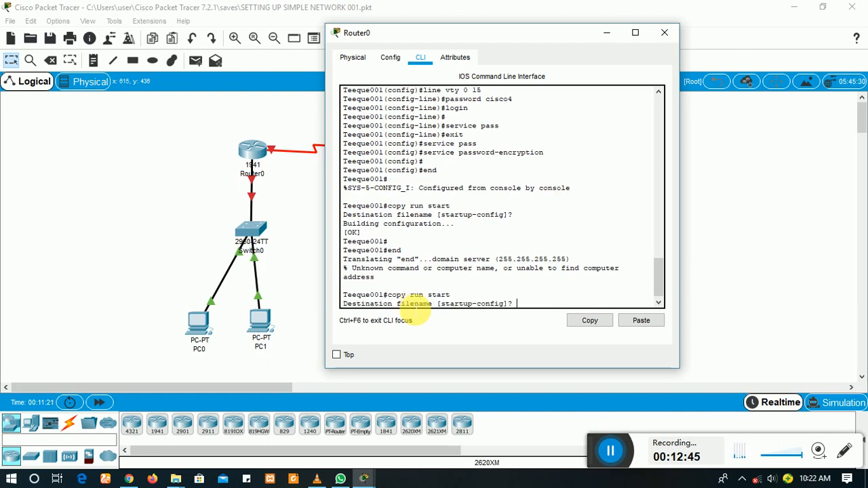
pyautogui.press('Return')
pyautogui.press('Return')
pyautogui.write('exit')
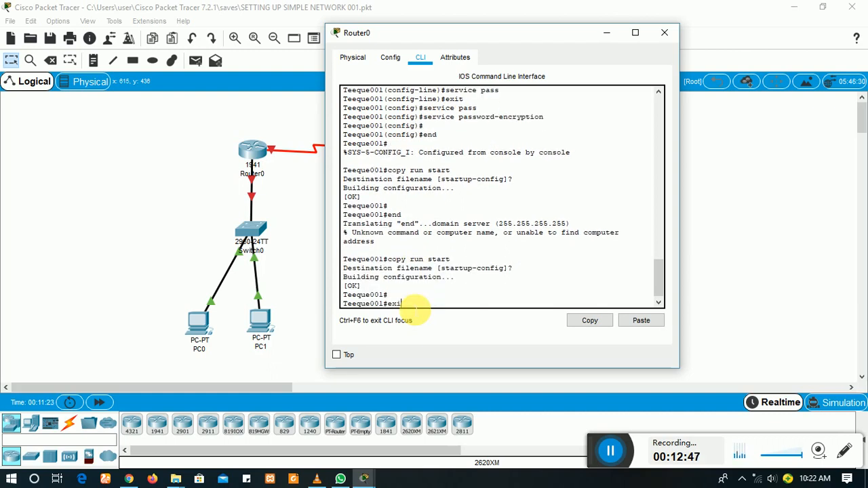
pyautogui.press('Return')
pyautogui.press('Return')
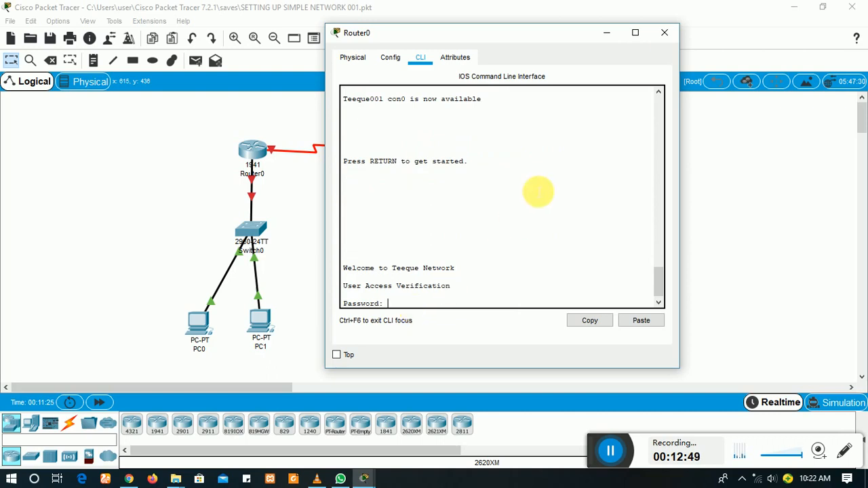
pyautogui.click(666, 37)
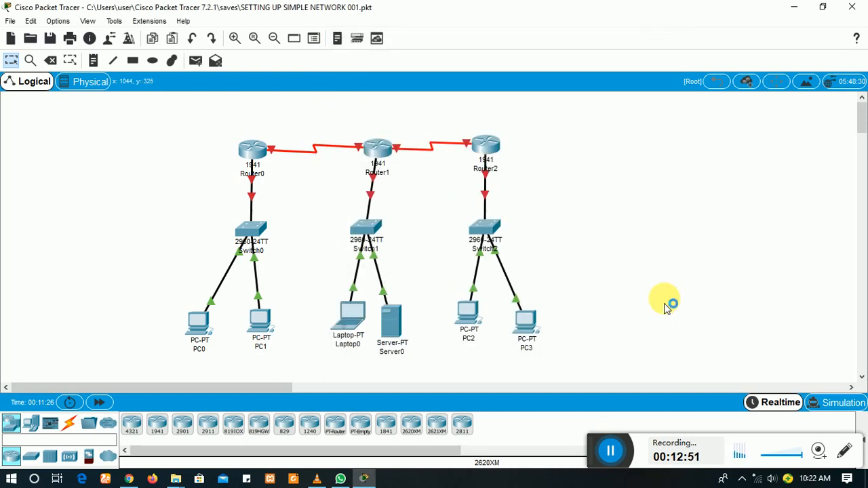